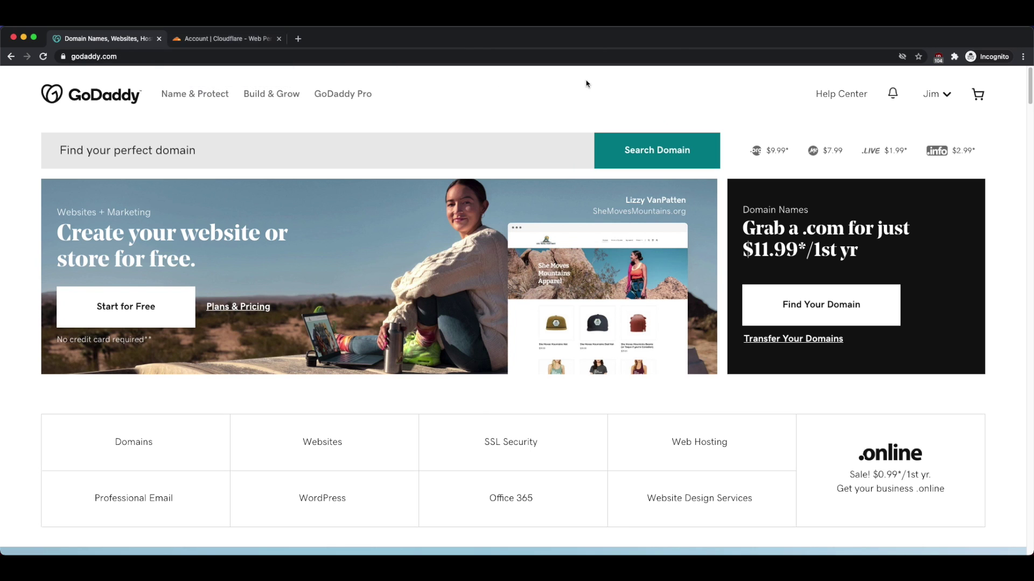
# - In GoDaddy, go through the account menu's My Products to open sedonachocolates.com's Domain Settings
pyautogui.hotkey('ctrl', 'Tab')
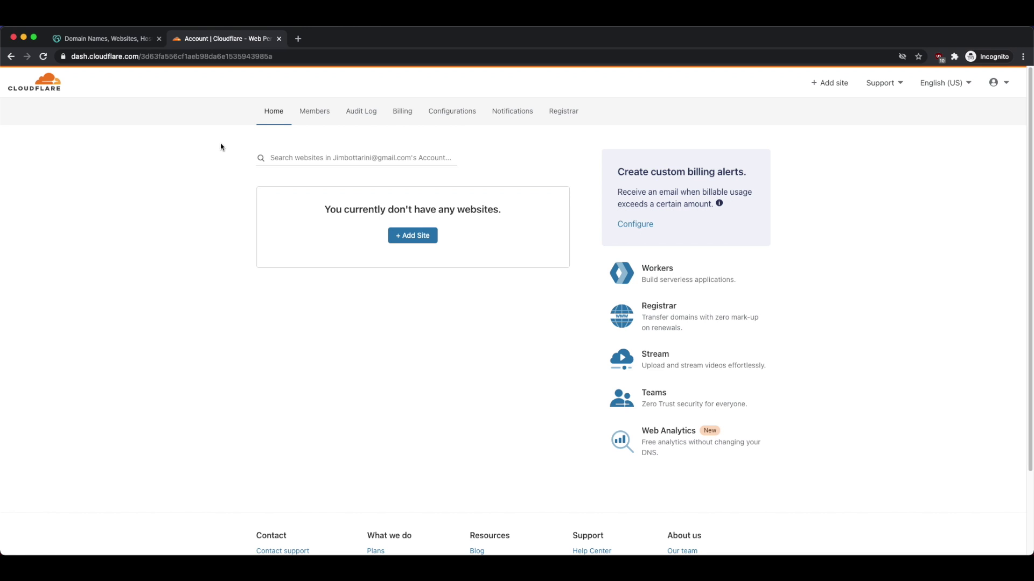
pyautogui.click(115, 45)
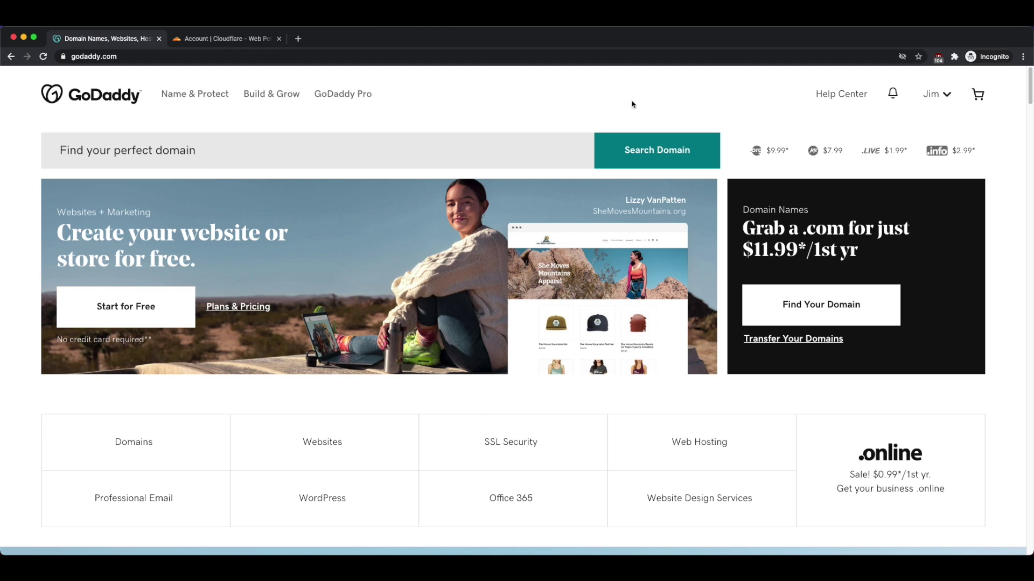
pyautogui.click(947, 98)
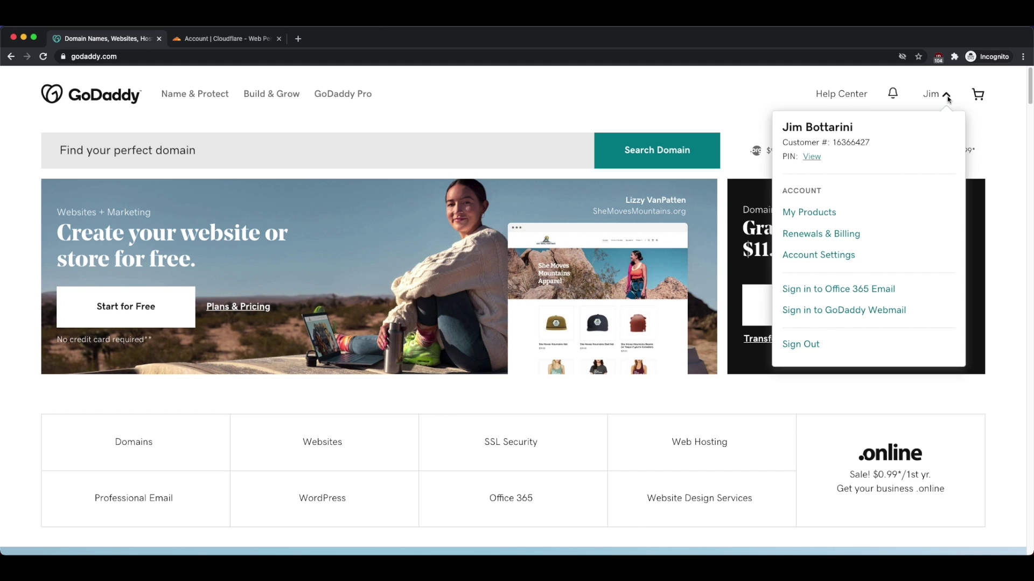
pyautogui.click(812, 213)
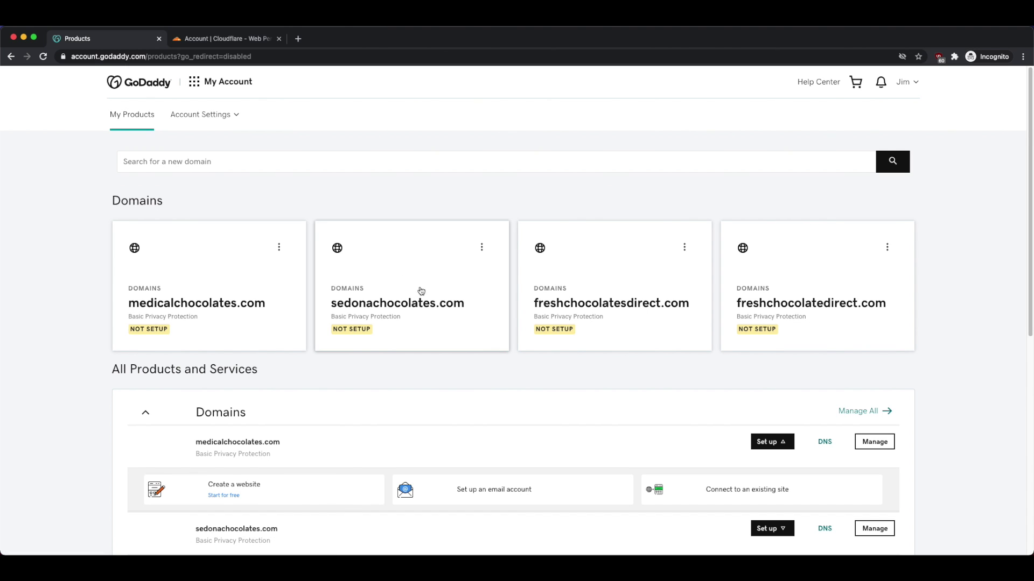
pyautogui.click(383, 304)
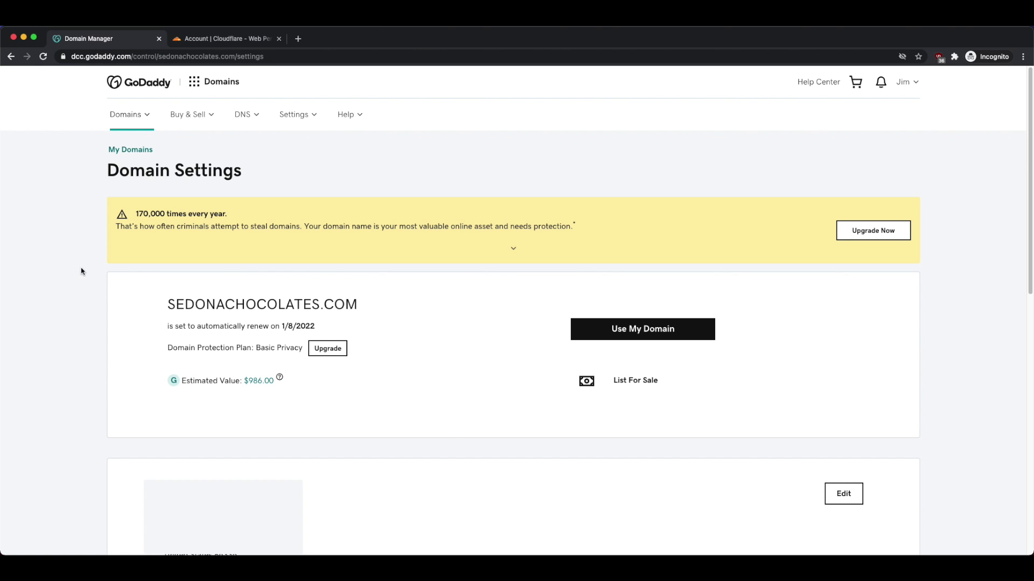
# - Submit sedonachocolates.com as a new site in Cloudflare
pyautogui.click(217, 38)
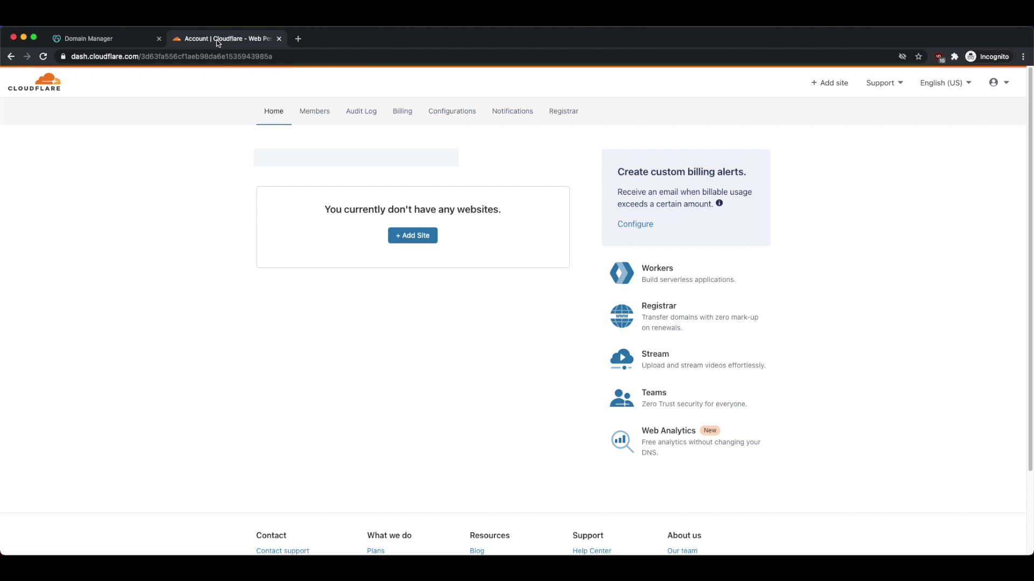
pyautogui.click(412, 236)
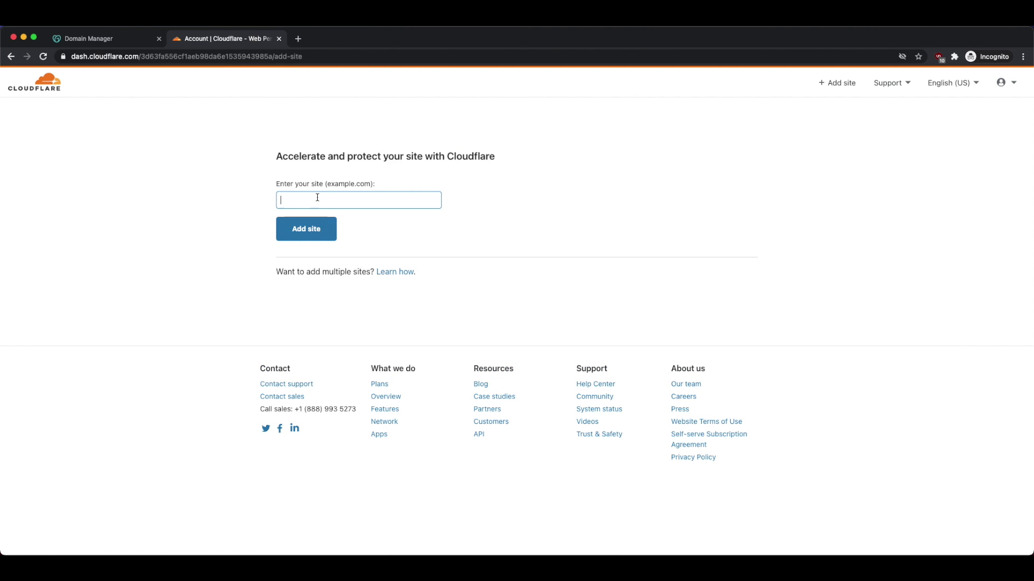
pyautogui.write('sedonachocolates.com')
pyautogui.click(122, 39)
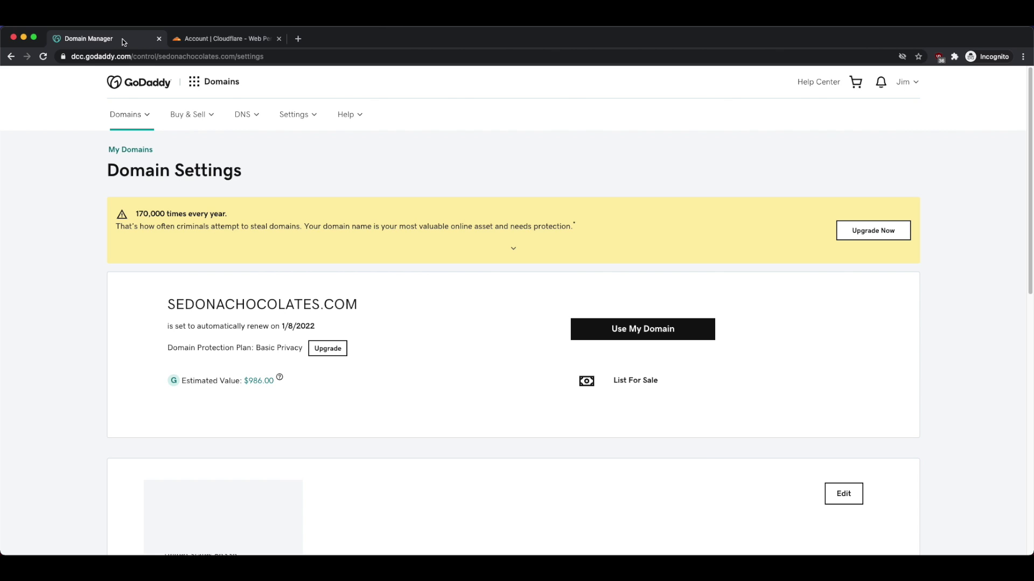
pyautogui.click(254, 41)
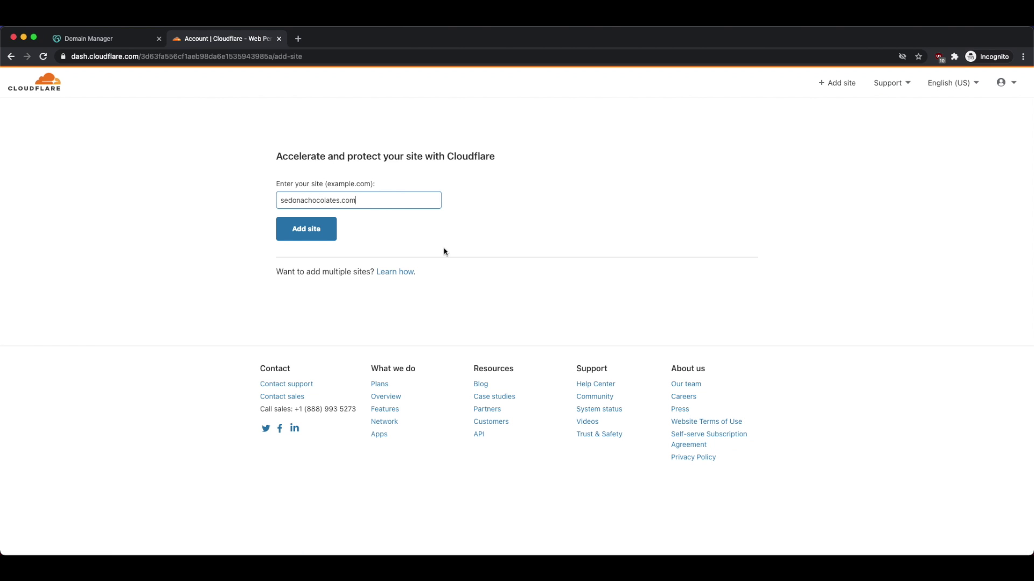
pyautogui.click(299, 229)
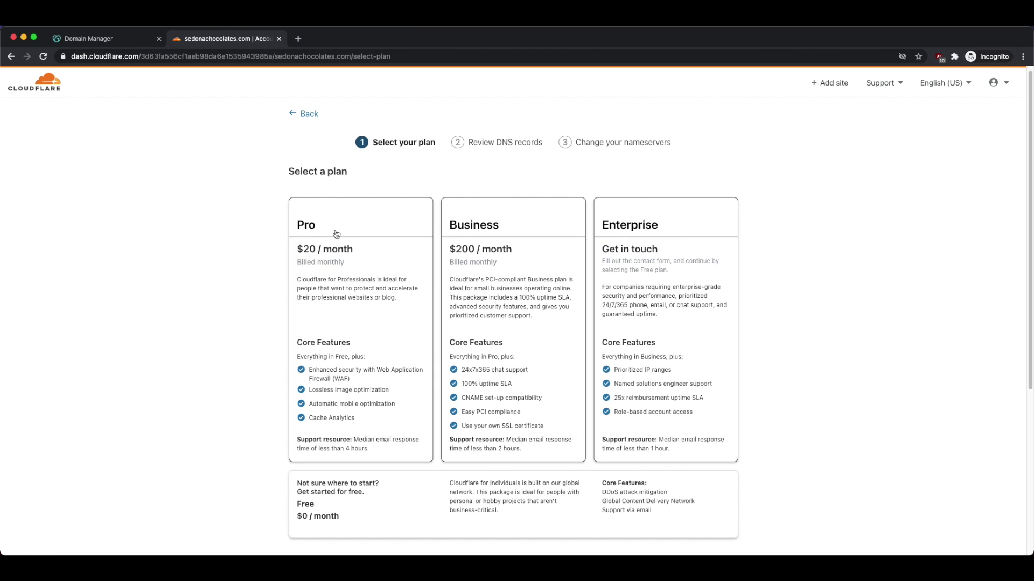
# - Select the Free plan and accept the scanned DNS records
pyautogui.scroll(-1, 538, 366)
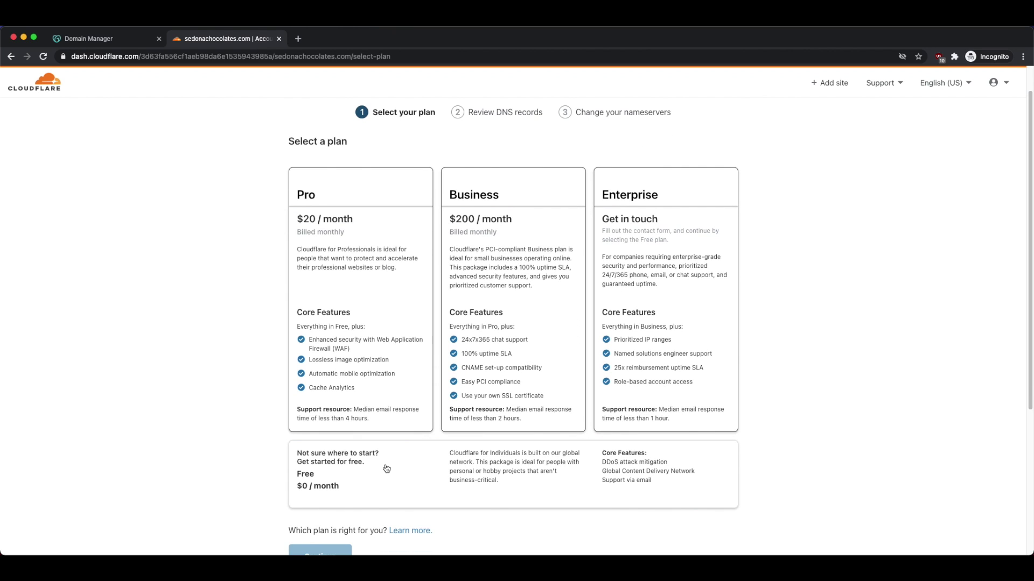
pyautogui.click(386, 469)
pyautogui.scroll(-2, 233, 433)
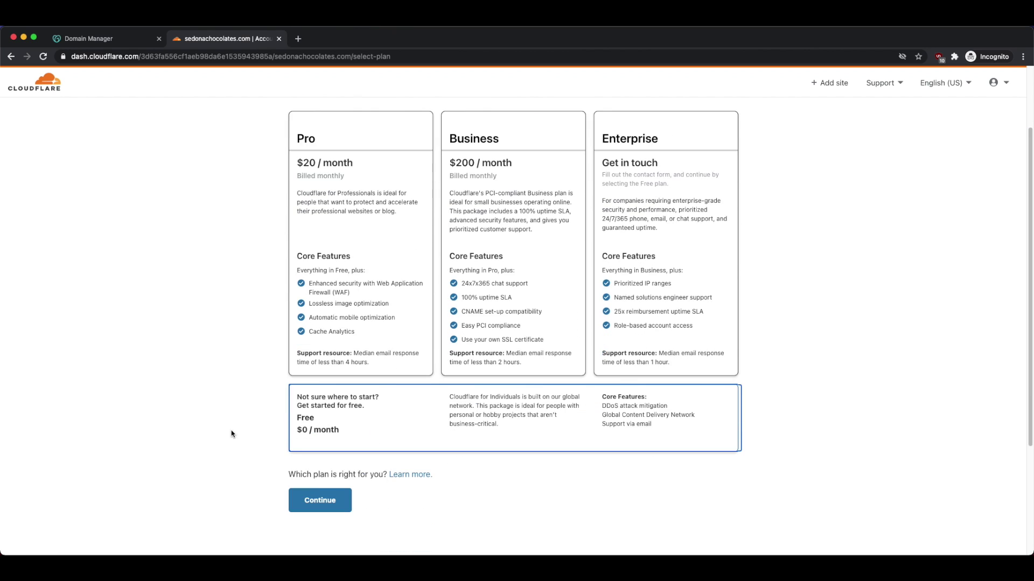
pyautogui.click(323, 505)
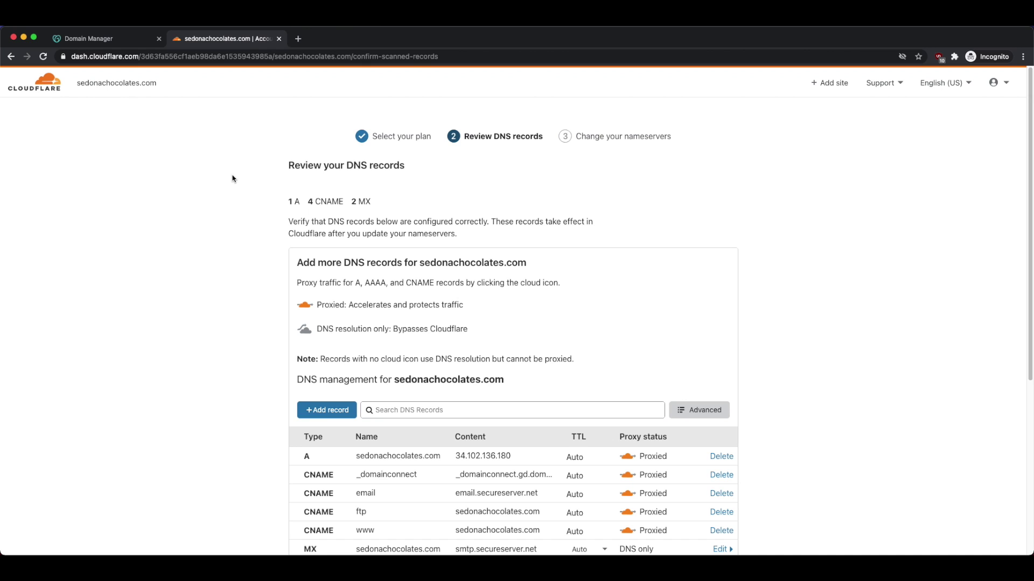
pyautogui.scroll(-3, 236, 321)
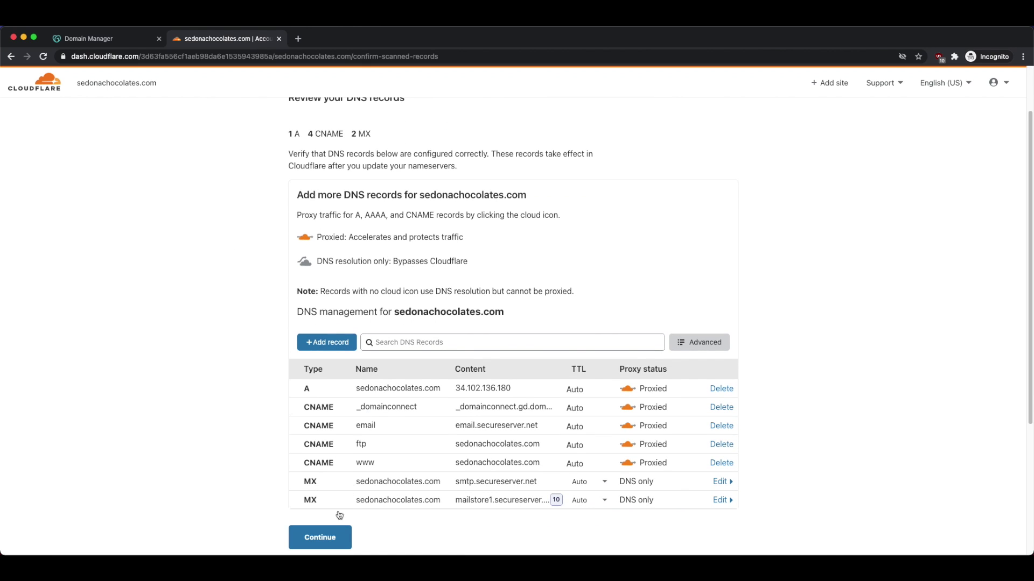
pyautogui.click(321, 534)
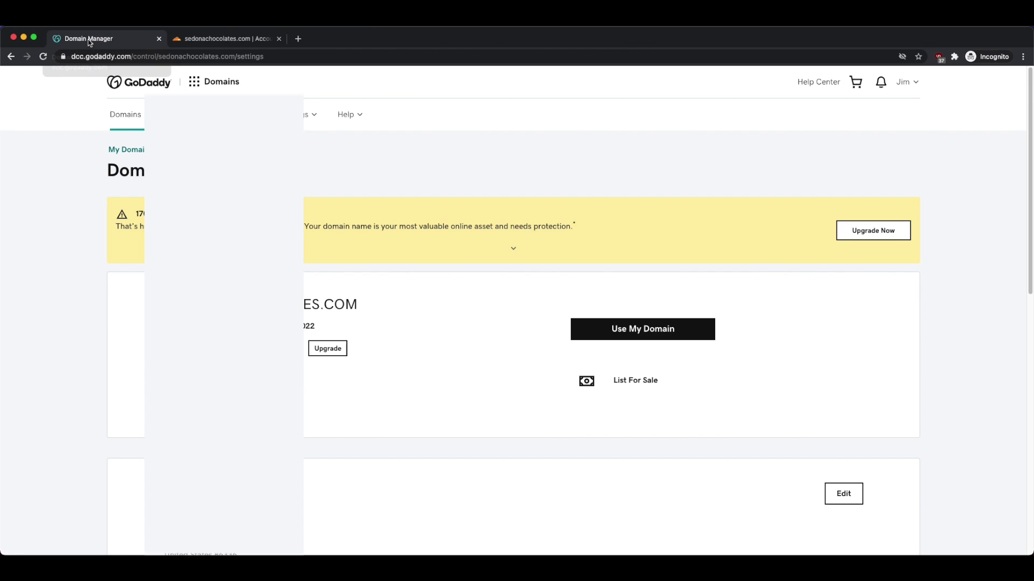
# - Open DNS management for sedonachocolates.com and choose Change under Nameservers
pyautogui.click(88, 39)
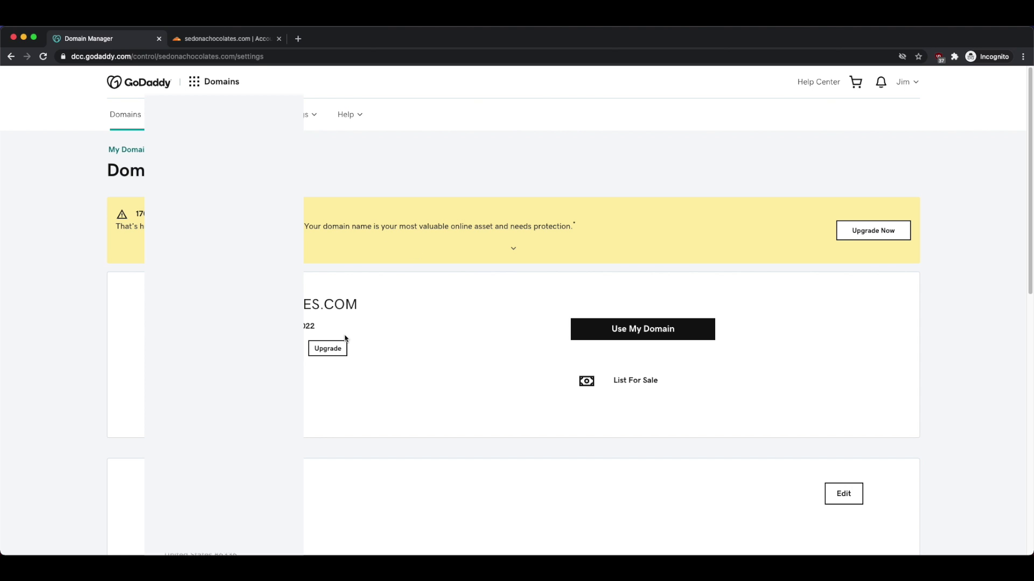
pyautogui.scroll(-10, 434, 326)
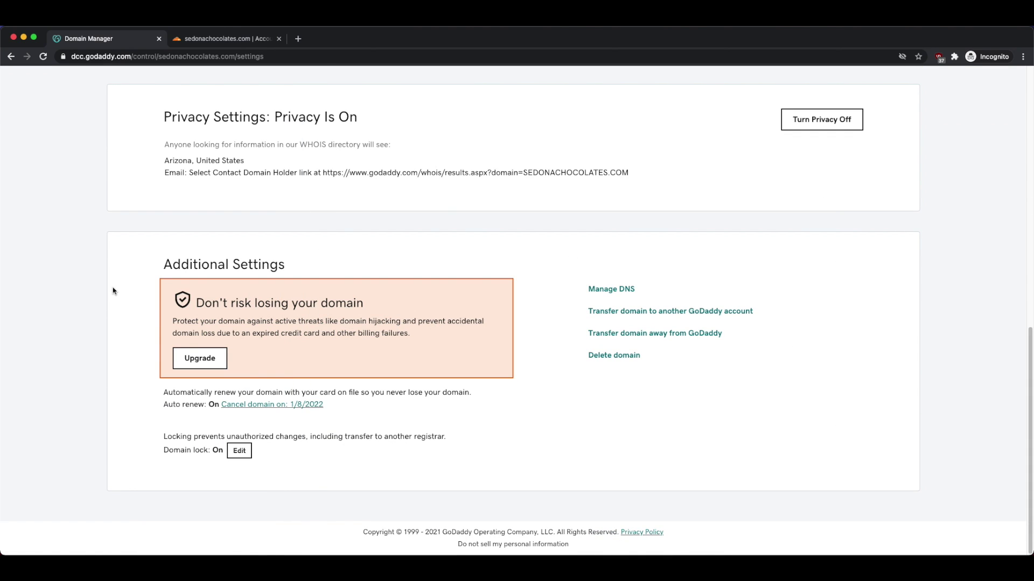
pyautogui.click(617, 292)
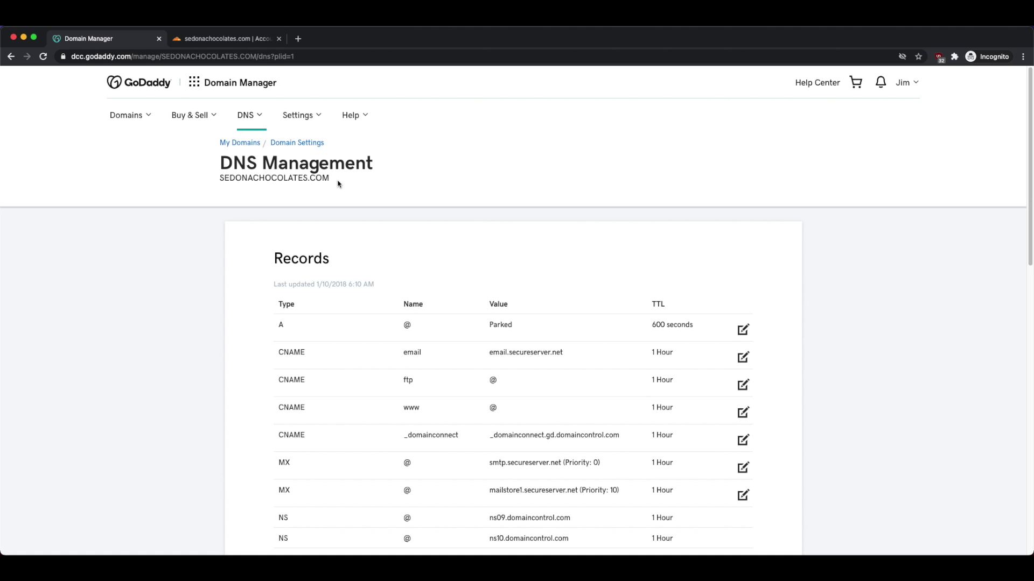
pyautogui.moveTo(337, 182); pyautogui.dragTo(207, 182)
pyautogui.click(223, 277)
pyautogui.scroll(-8, 273, 319)
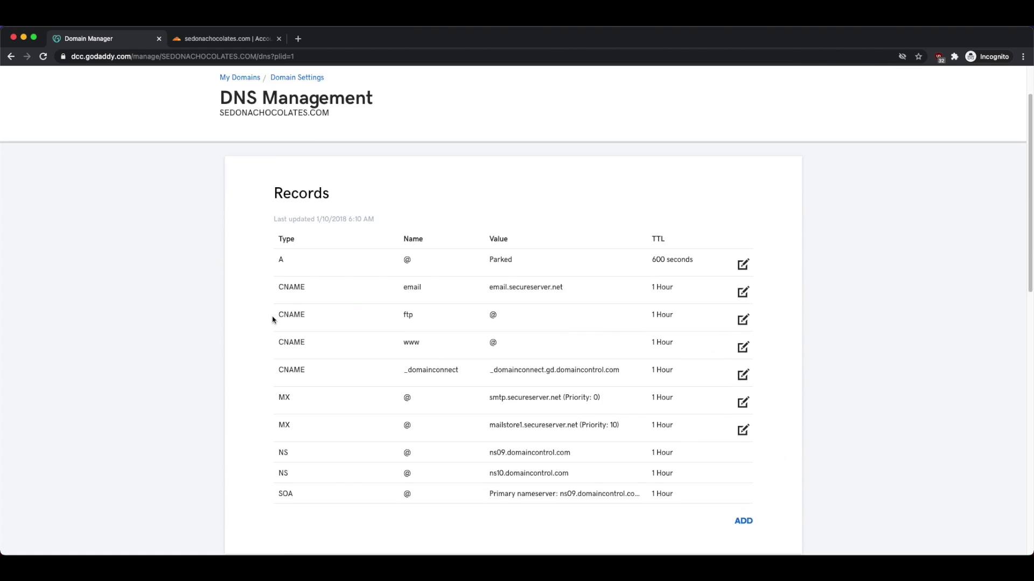
pyautogui.moveTo(382, 260); pyautogui.dragTo(262, 260)
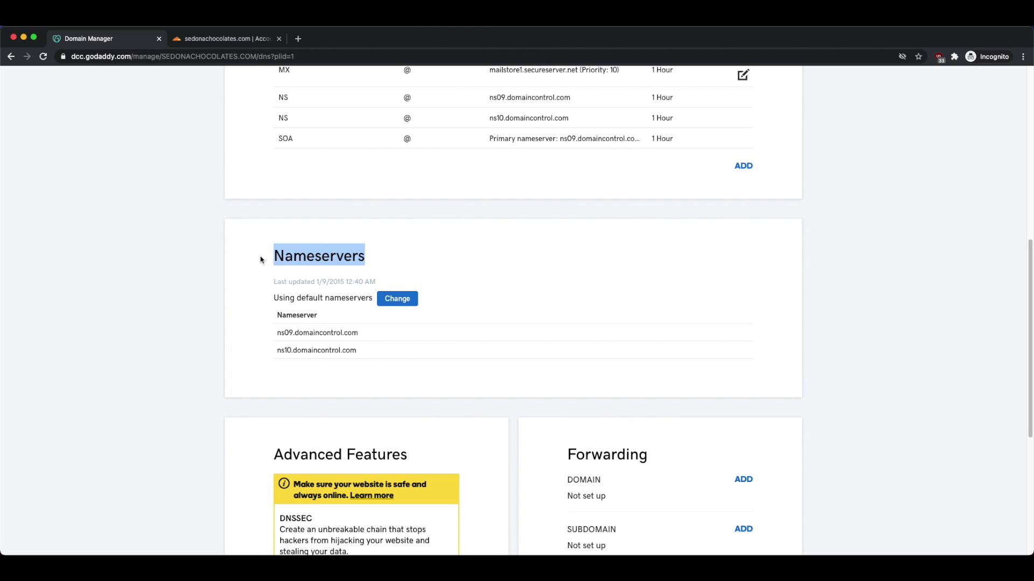
pyautogui.click(404, 300)
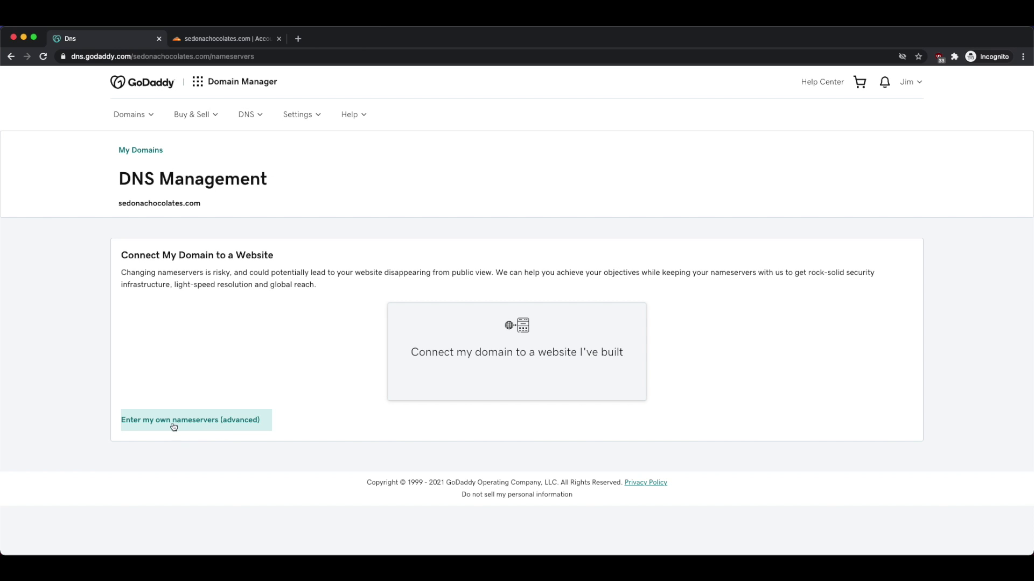
# - Enter Cloudflare's bowen.ns.cloudflare.com and pola.ns.cloudflare.com as GoDaddy custom nameservers 1 and 2
pyautogui.click(128, 429)
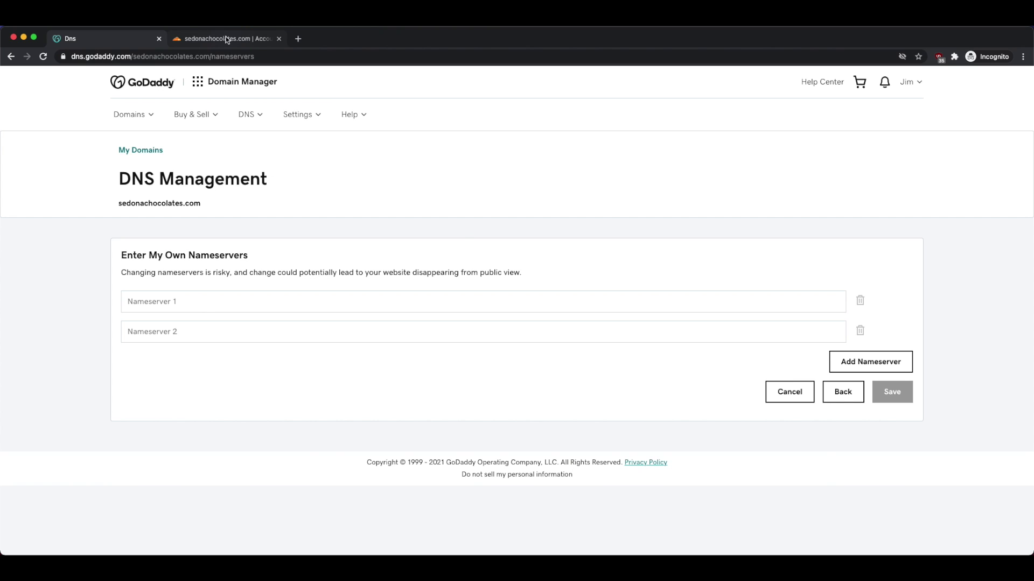
pyautogui.click(229, 41)
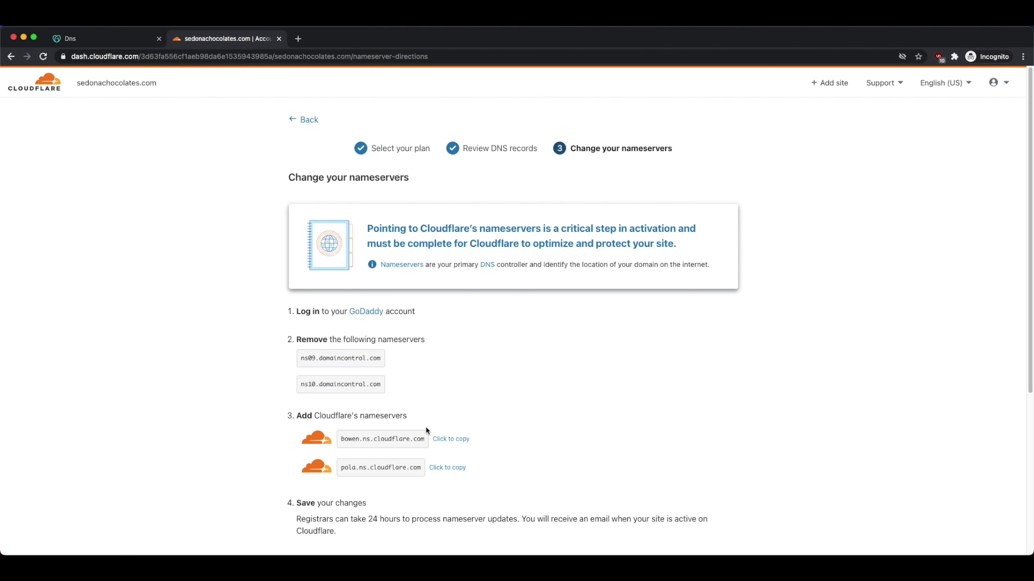
pyautogui.click(450, 439)
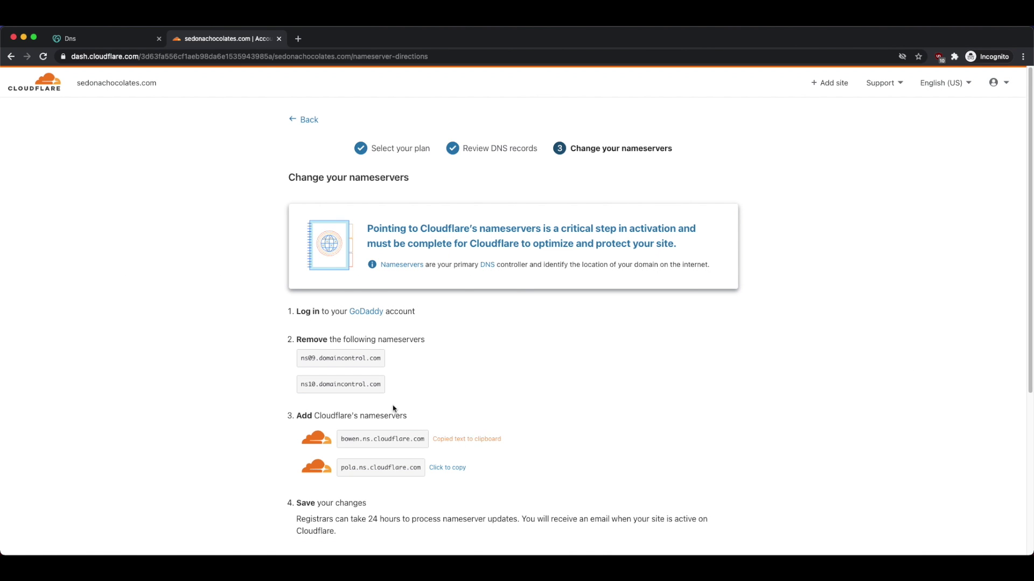
pyautogui.click(104, 43)
pyautogui.click(176, 301)
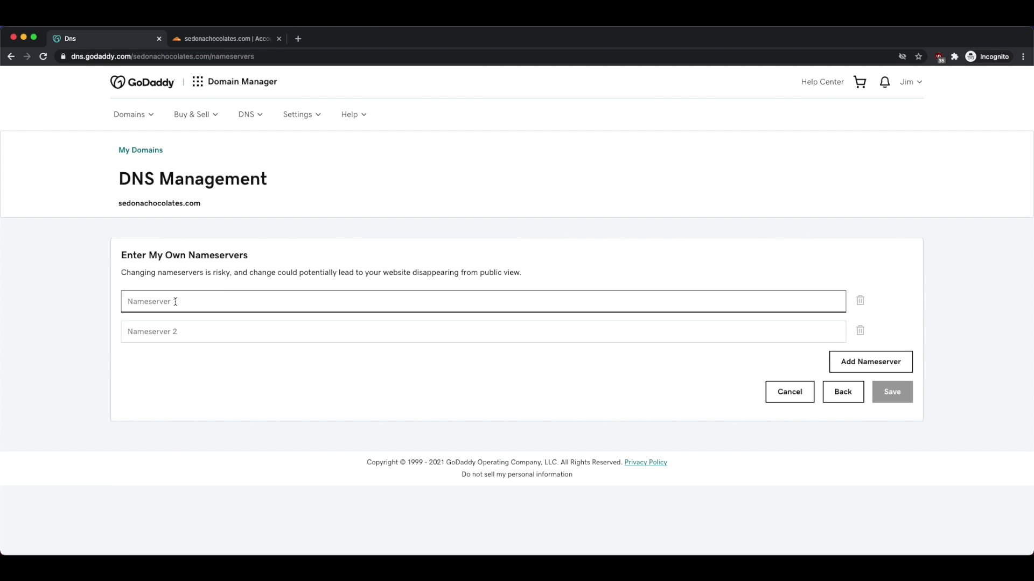
pyautogui.press('super+v')
pyautogui.click(195, 35)
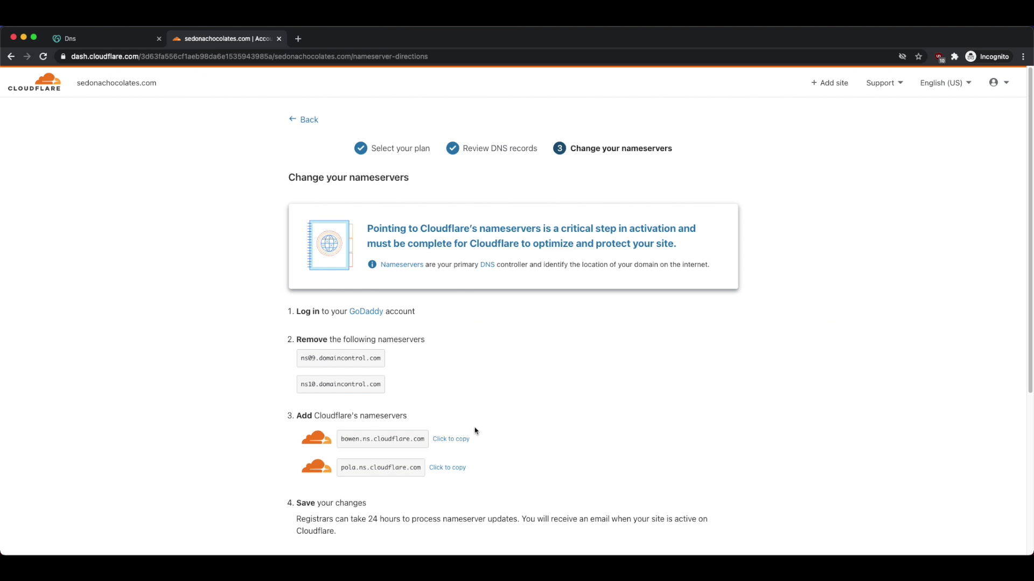
pyautogui.click(447, 469)
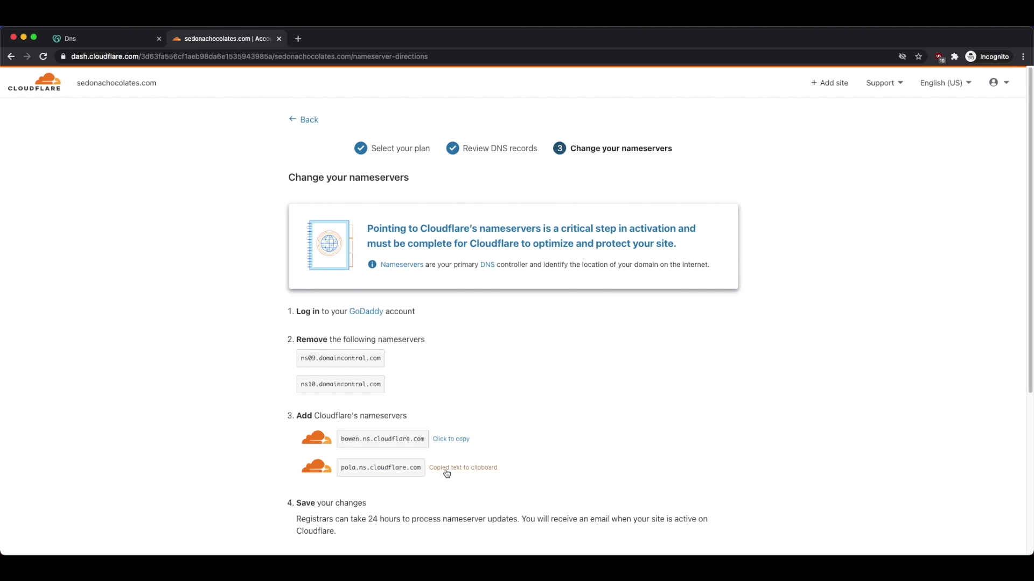
pyautogui.click(119, 42)
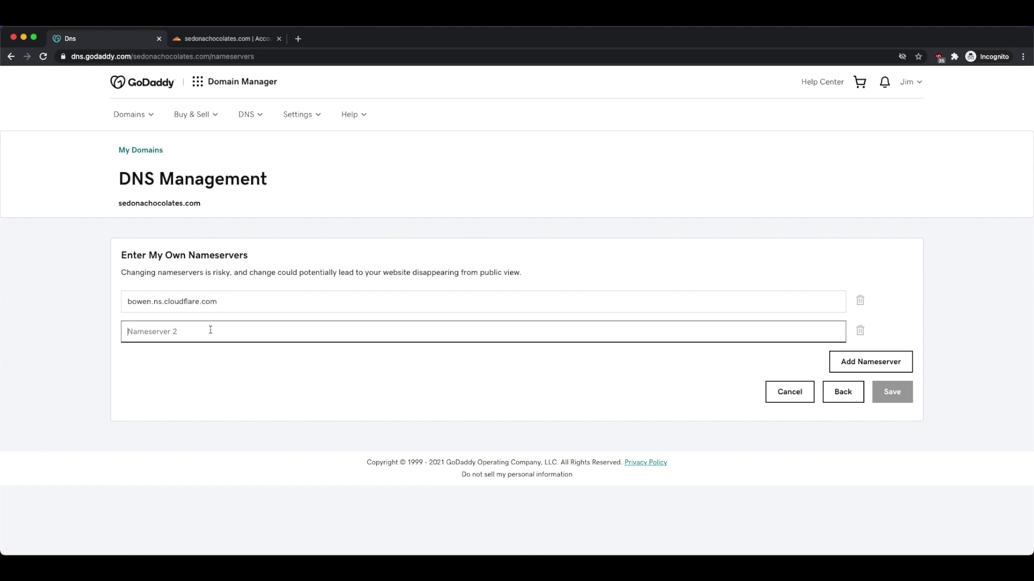
pyautogui.press('super+v')
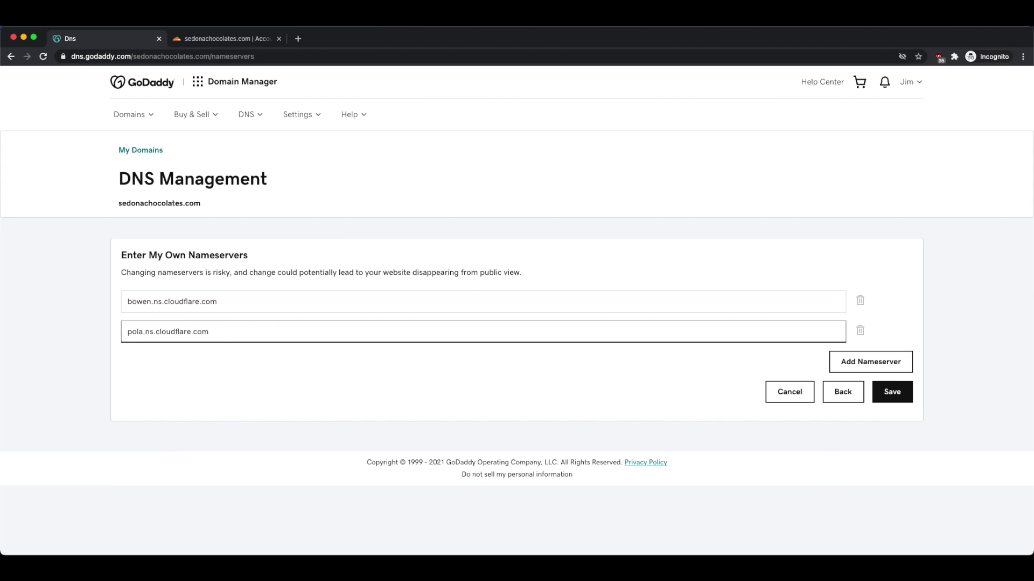
# - Save the new nameservers and consent to the nameserver update
pyautogui.click(893, 394)
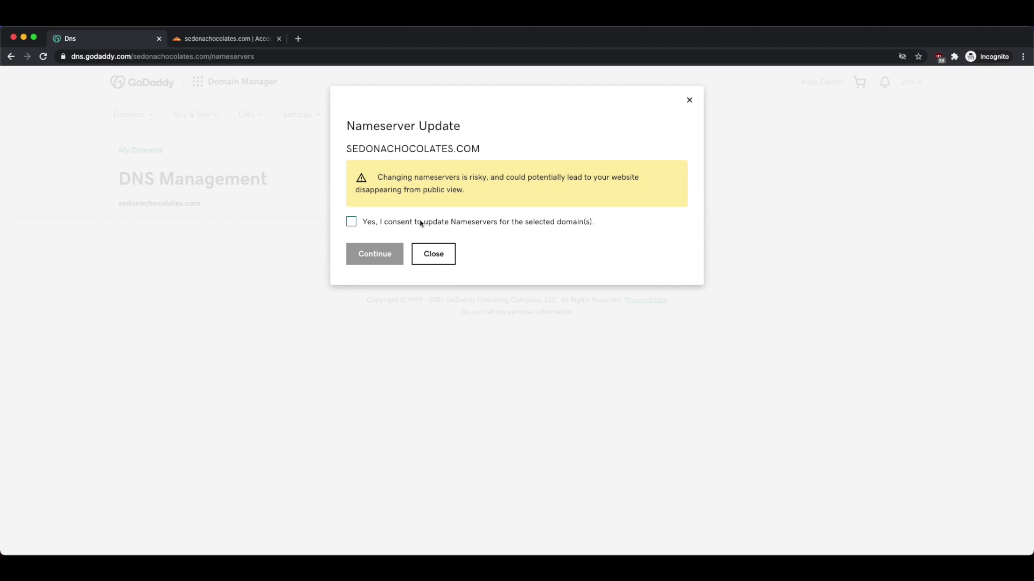
pyautogui.click(351, 223)
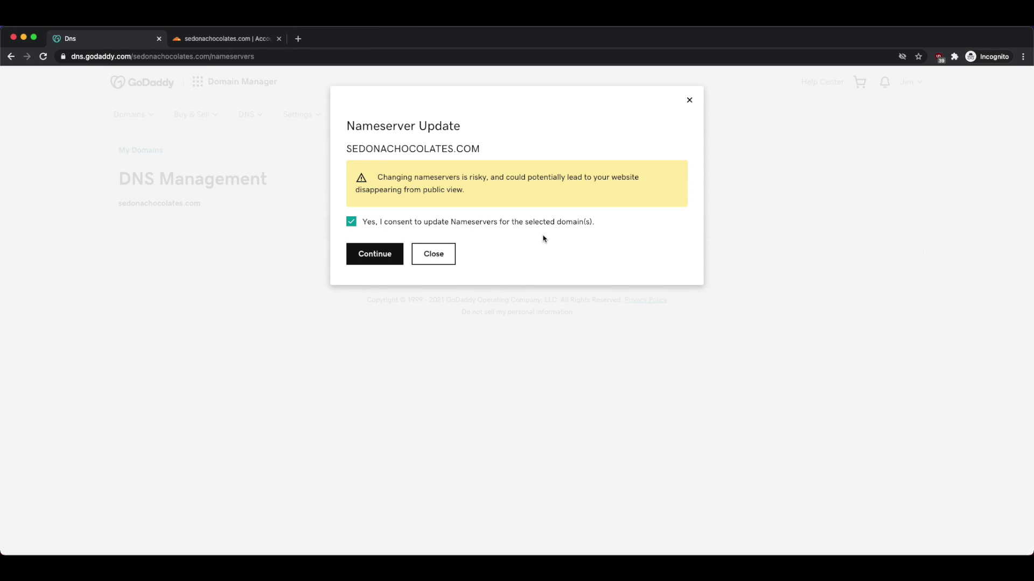
pyautogui.click(373, 257)
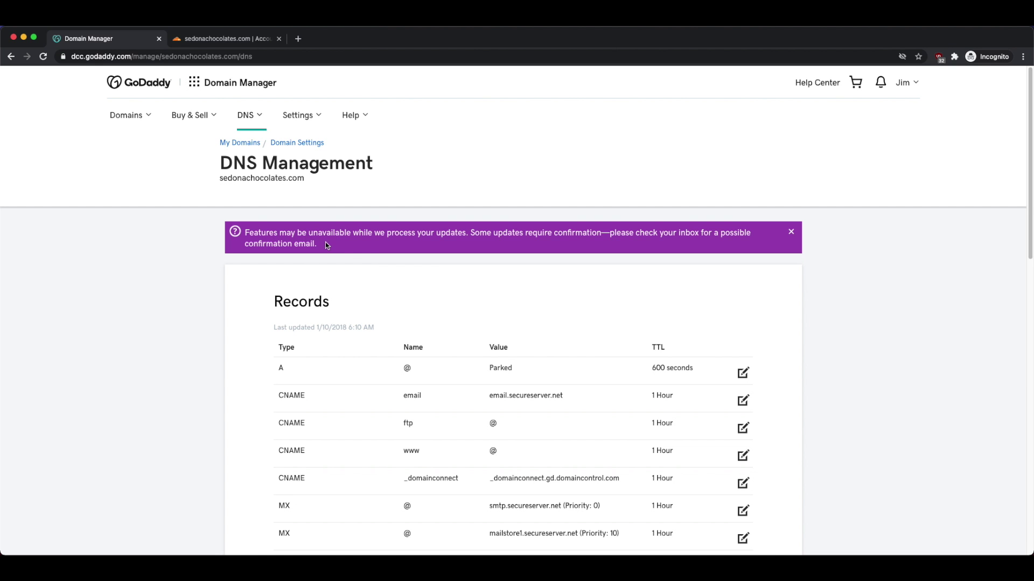
pyautogui.scroll(-7, 176, 247)
pyautogui.scroll(-6, 214, 295)
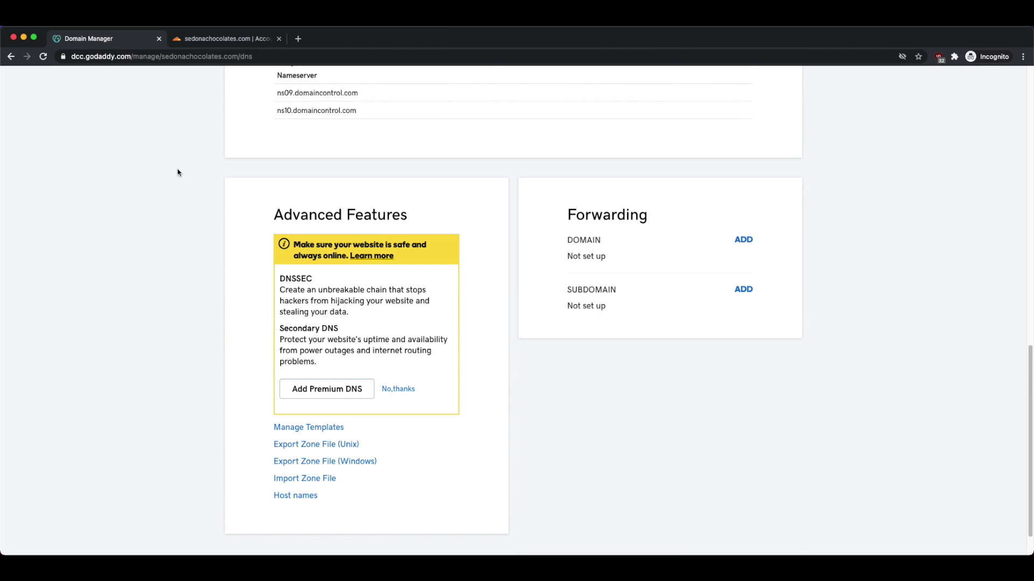
# - Tell Cloudflare the nameservers for sedonachocolates.com have been changed
pyautogui.click(199, 39)
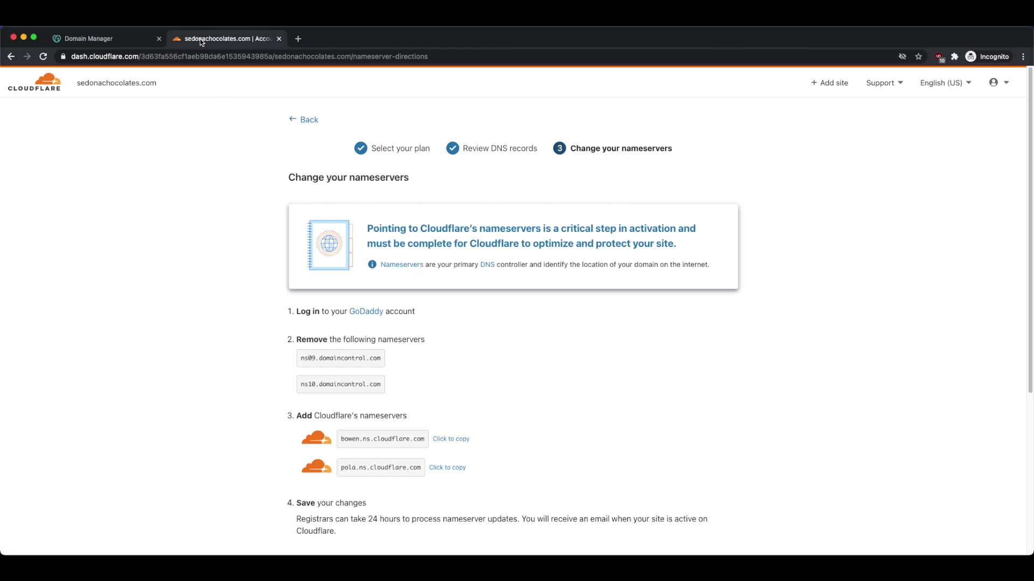
pyautogui.scroll(-1, 192, 261)
pyautogui.scroll(-1, 191, 261)
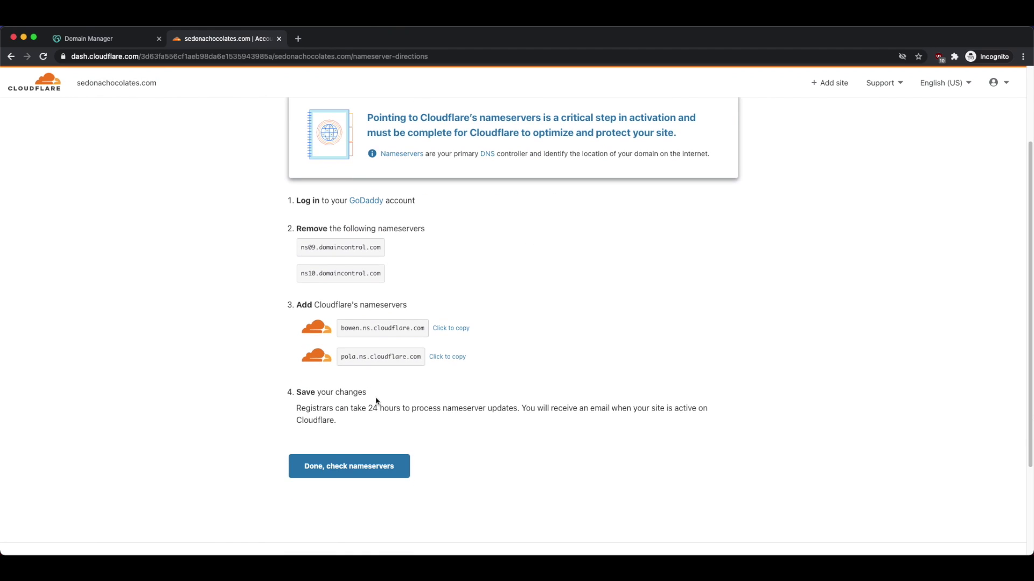
pyautogui.click(343, 477)
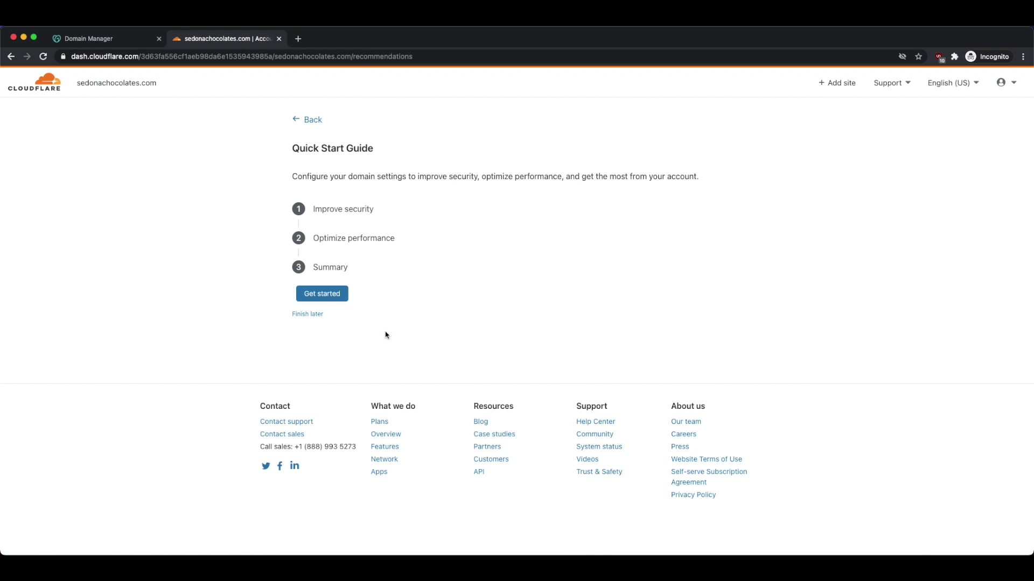
# - Complete the Quick Start Guide with HTTPS Rewrites and Brotli saved
pyautogui.click(322, 294)
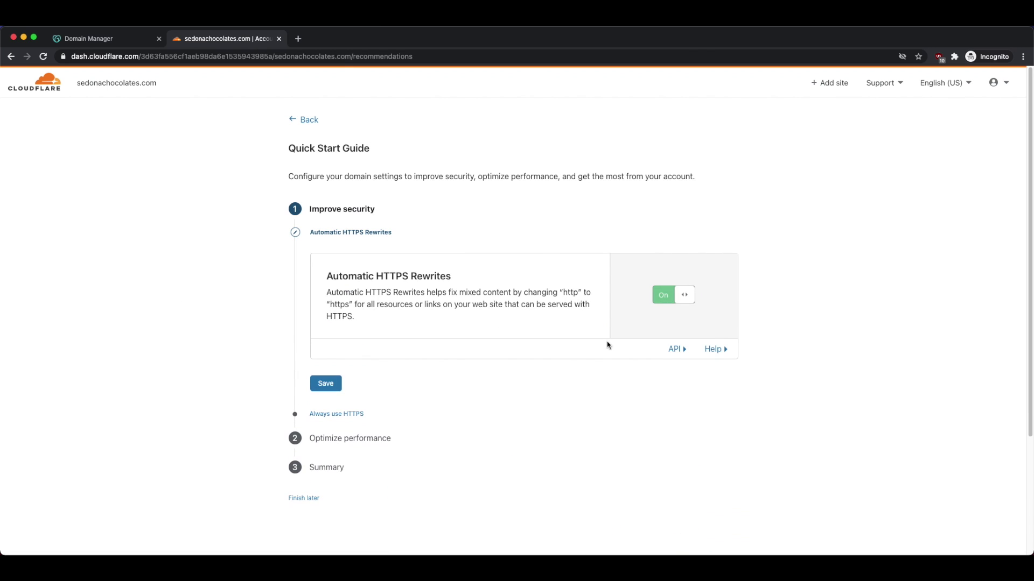
pyautogui.click(325, 384)
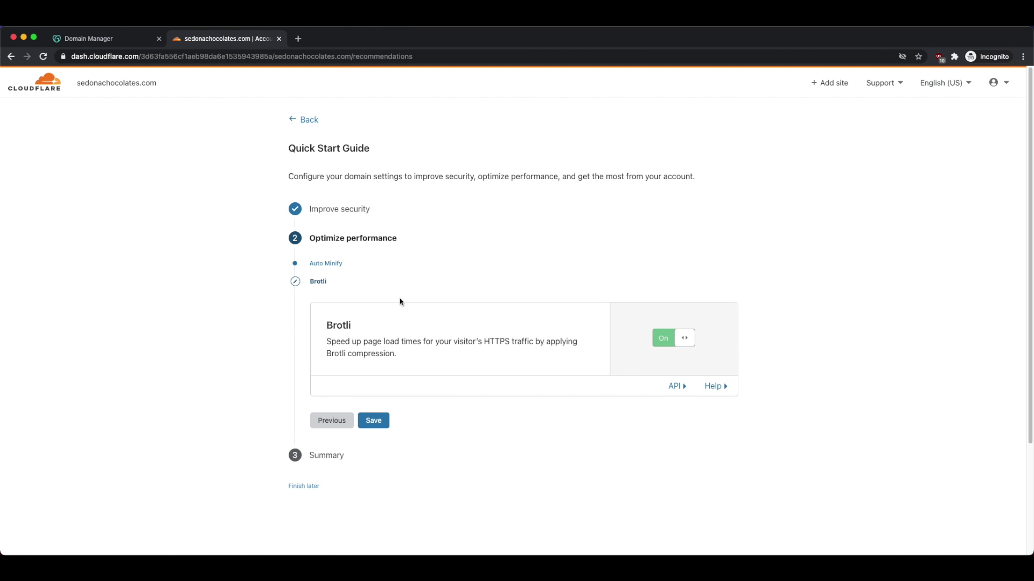
pyautogui.click(375, 423)
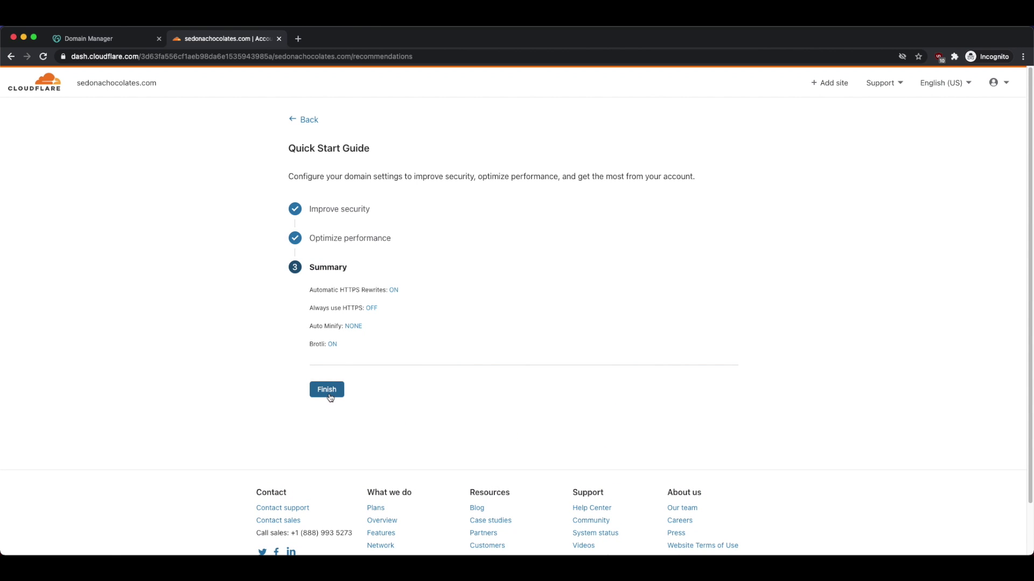
pyautogui.click(327, 396)
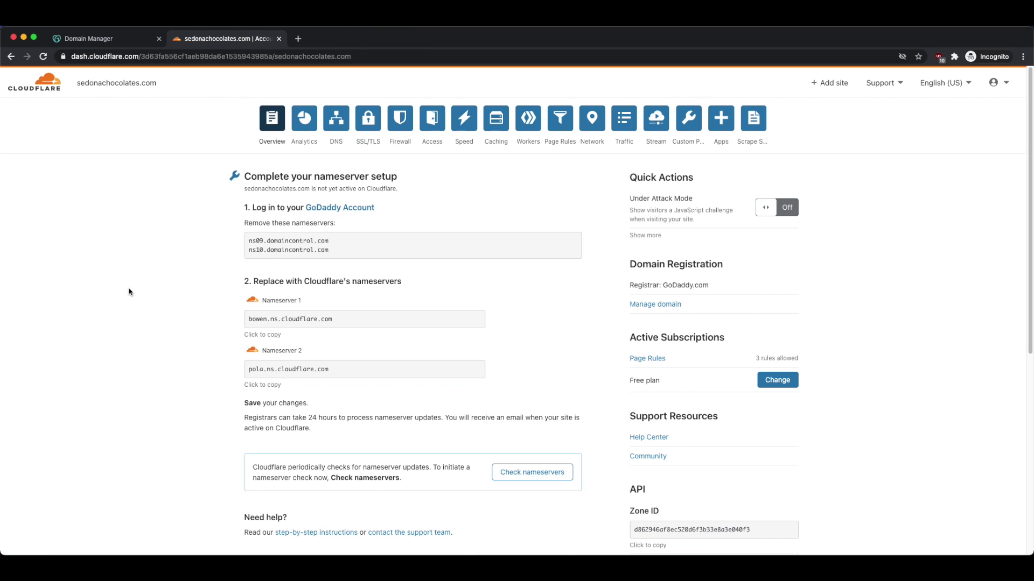
# - Review the old nameservers and the new Nameserver 1 and 2 entries on Cloudflare's overview
pyautogui.moveTo(361, 249); pyautogui.dragTo(239, 241)
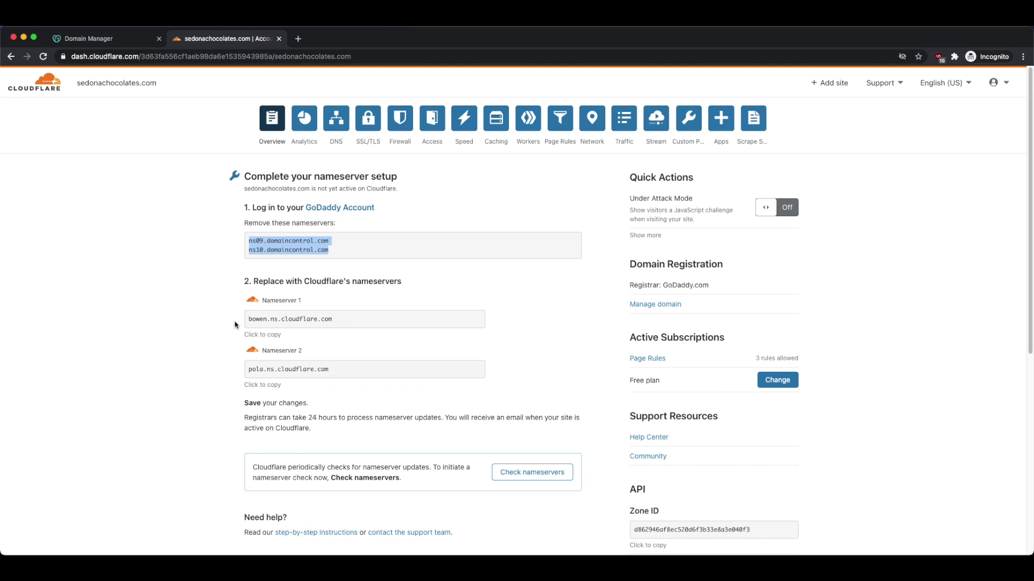
pyautogui.moveTo(263, 300); pyautogui.dragTo(324, 304)
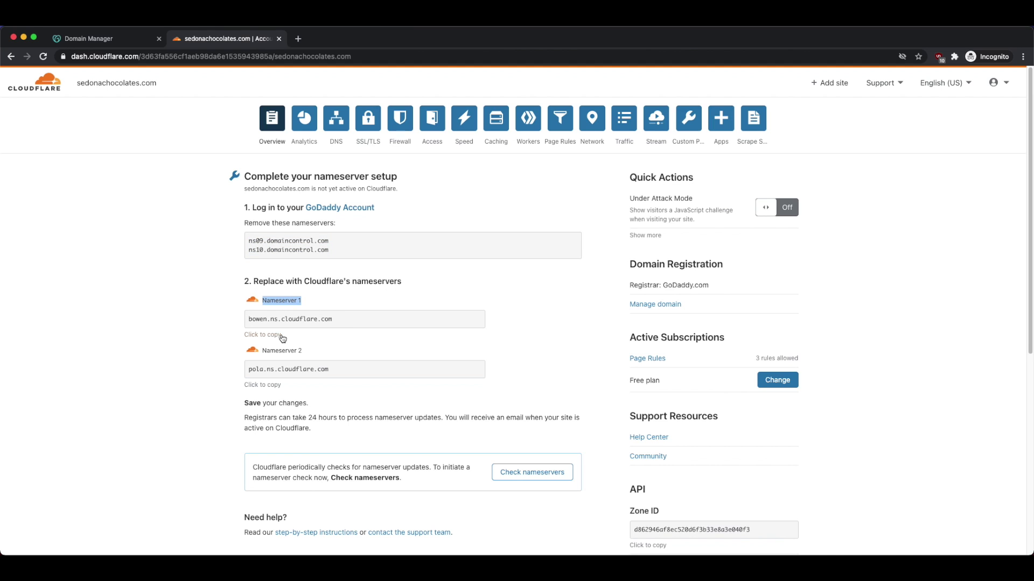
pyautogui.moveTo(263, 351); pyautogui.dragTo(332, 353)
pyautogui.click(333, 353)
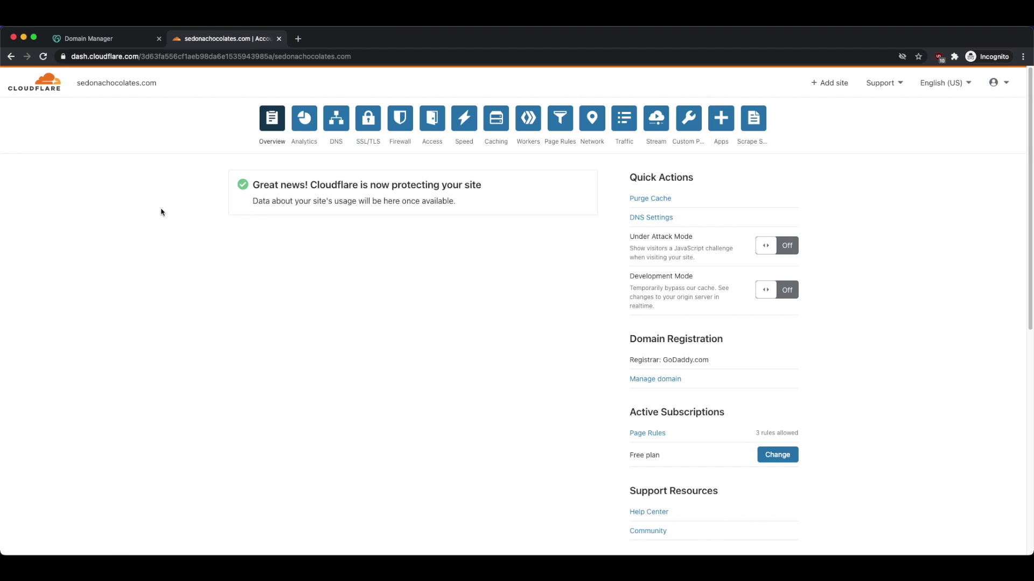
pyautogui.click(104, 42)
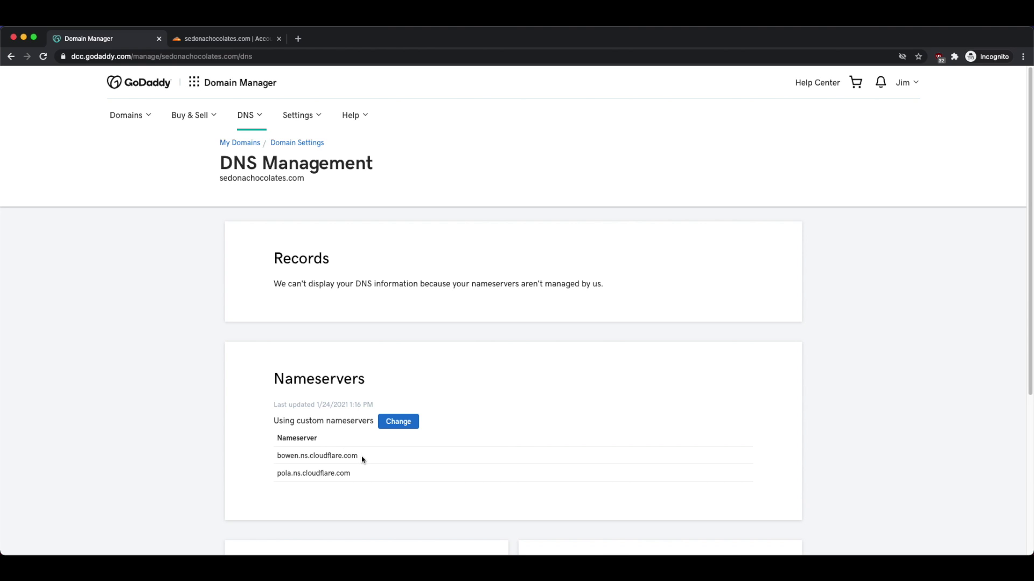
# - Verify GoDaddy lists bowen.ns.cloudflare.com as a custom nameserver, cross-checking Cloudflare's overview
pyautogui.moveTo(360, 459); pyautogui.dragTo(263, 457)
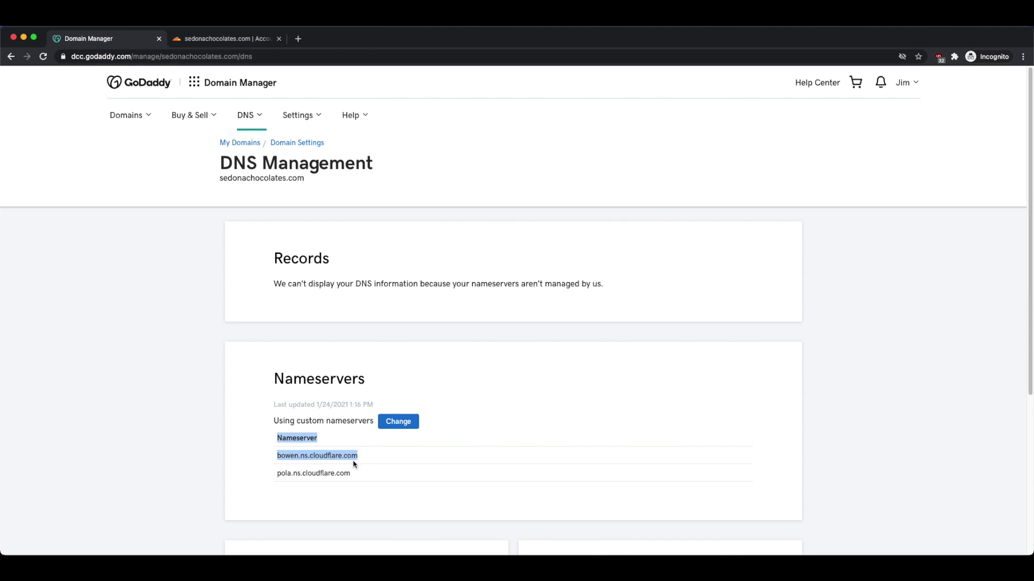
pyautogui.click(140, 231)
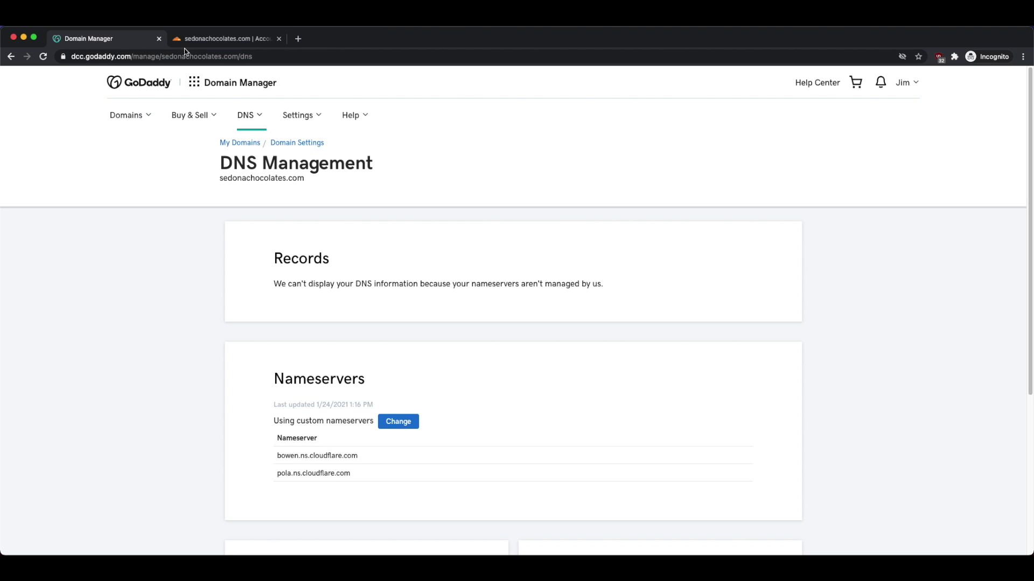
pyautogui.click(229, 39)
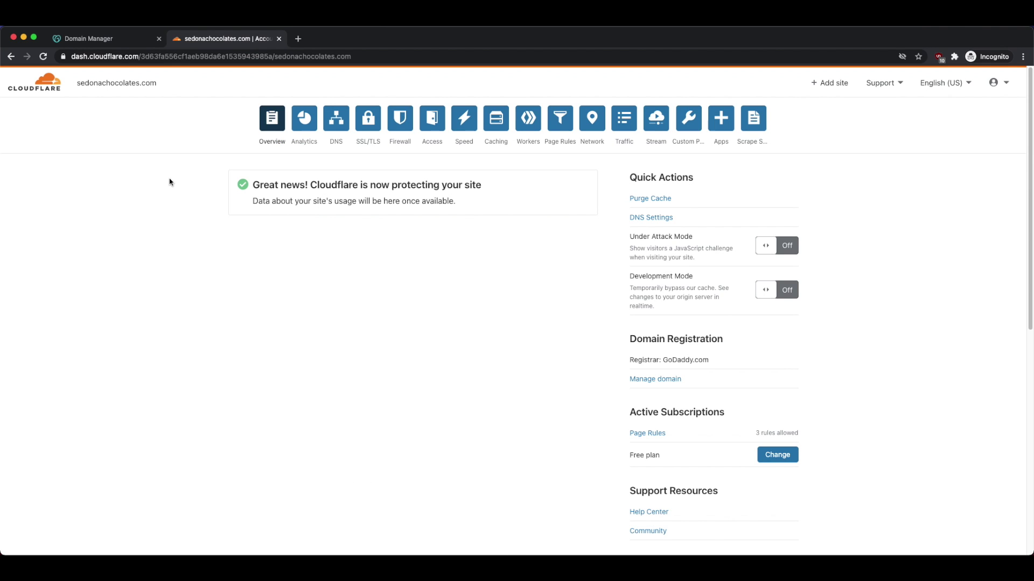
pyautogui.click(112, 42)
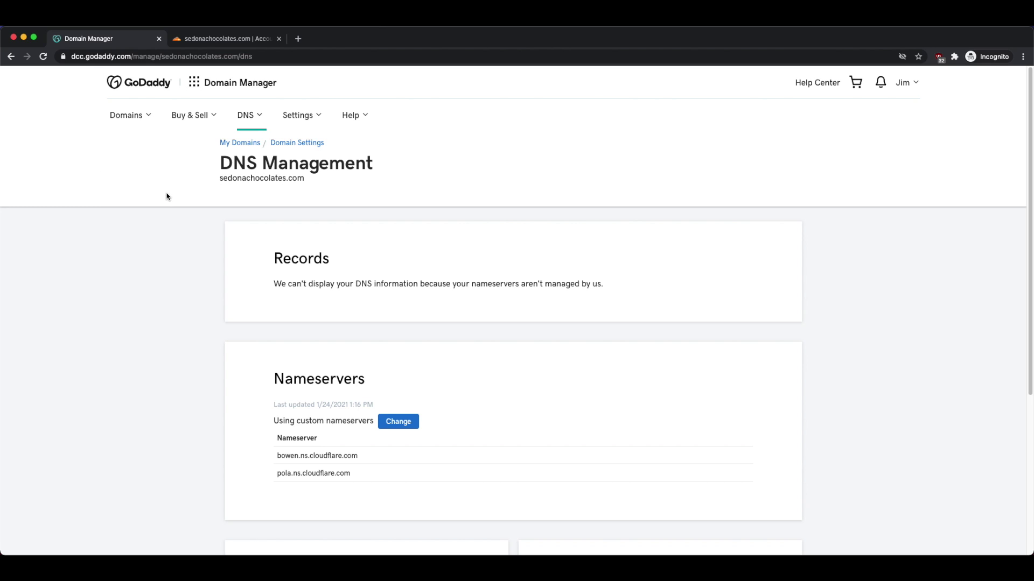
# - Review the Cloudflare Registrar page's at-cost pricing, such as $8.03 yearly for .com
pyautogui.click(224, 42)
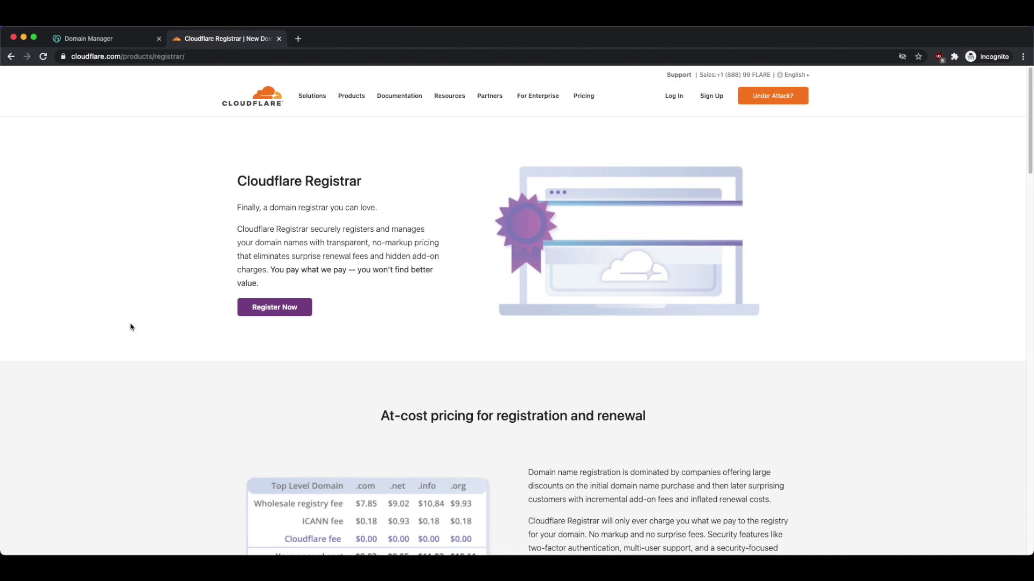
pyautogui.scroll(-2, 130, 325)
pyautogui.scroll(-2, 130, 327)
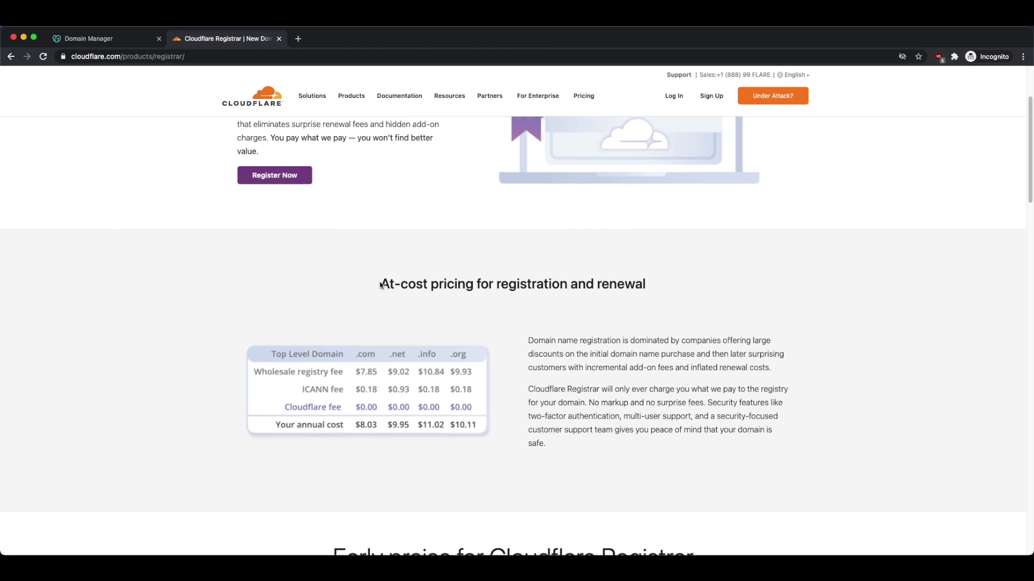
pyautogui.moveTo(380, 284); pyautogui.dragTo(646, 284)
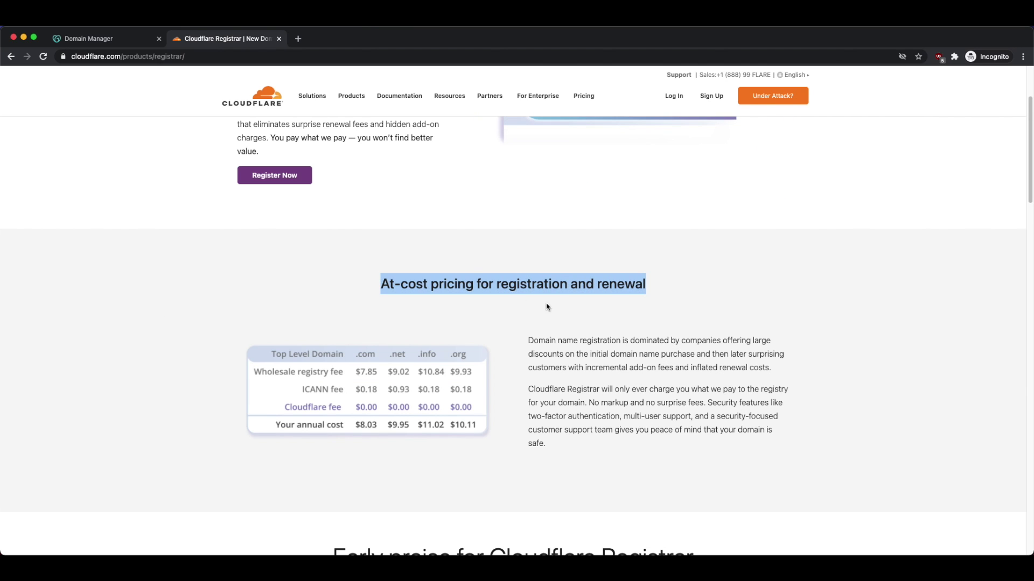
pyautogui.click(596, 304)
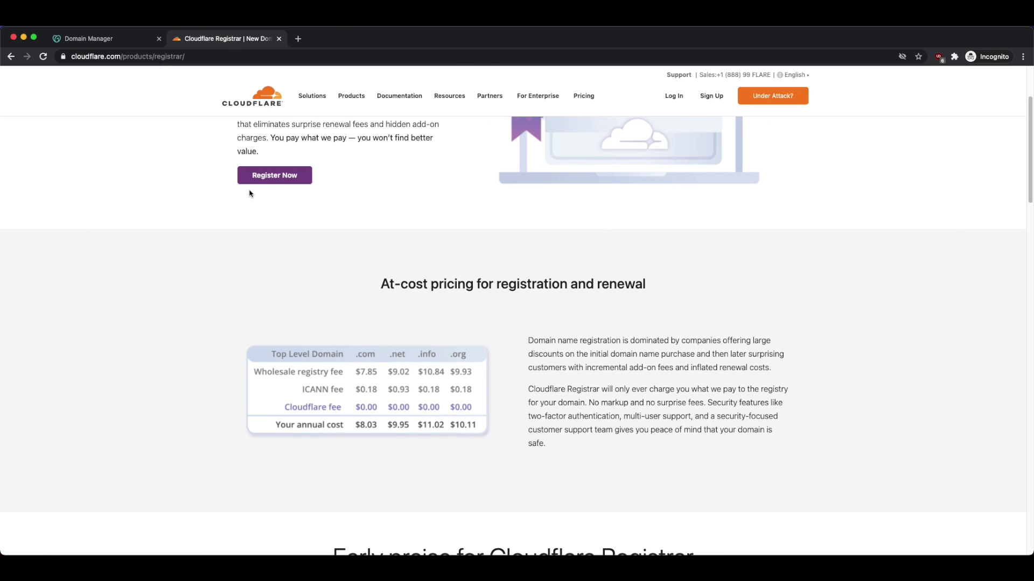
# - Start a Registrar transfer, note the $8.03 total, and go add a payment method
pyautogui.click(273, 182)
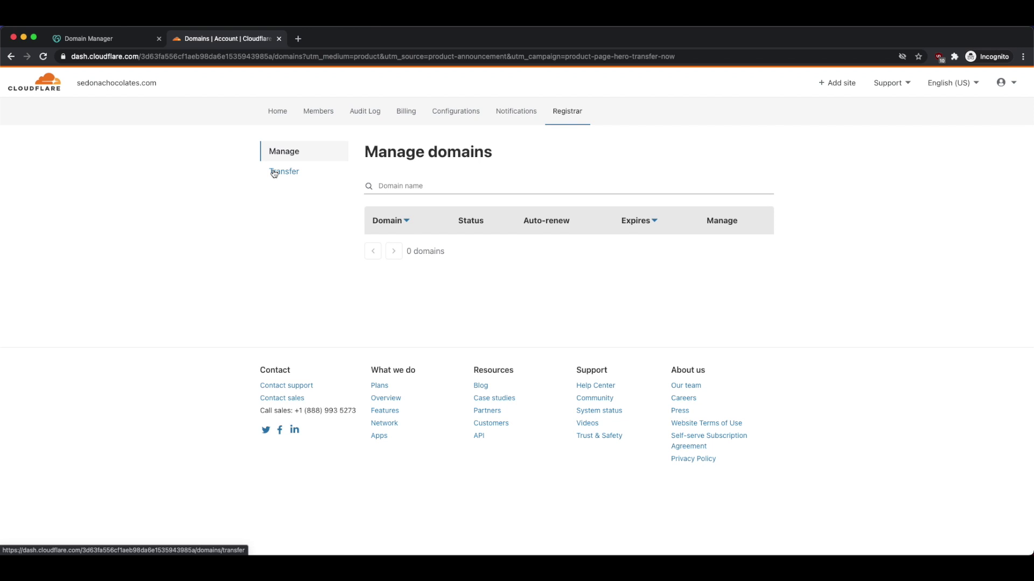
pyautogui.click(274, 173)
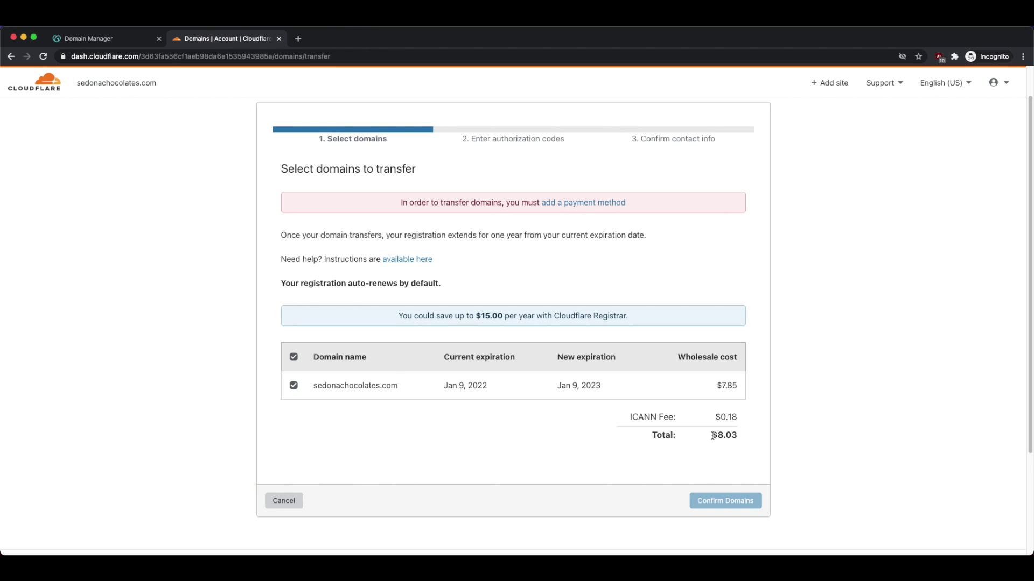
pyautogui.moveTo(711, 436); pyautogui.dragTo(746, 439)
pyautogui.click(729, 447)
pyautogui.click(577, 208)
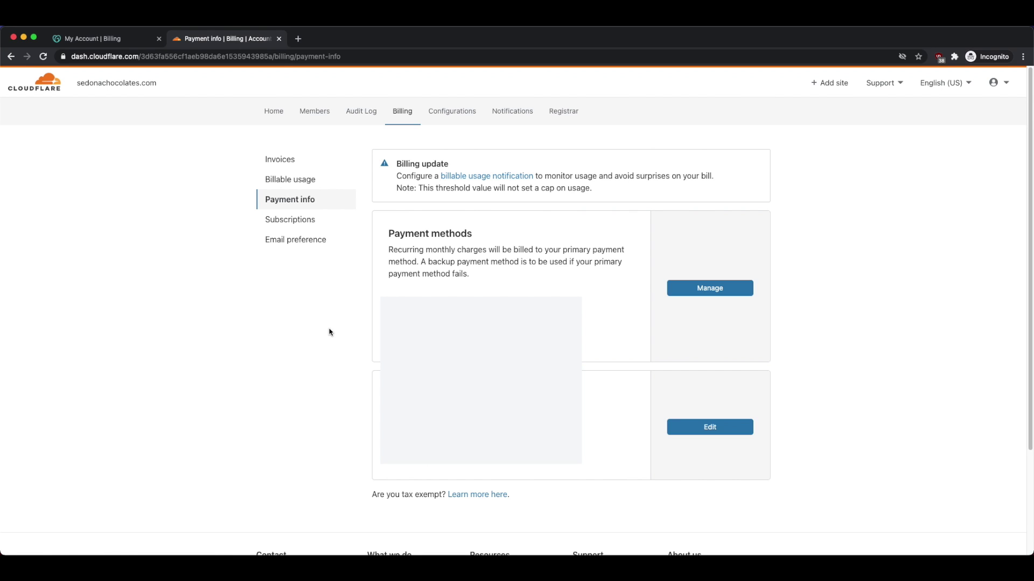
# - Confirm sedonachocolates.com in the transfer wizard and reach its authorization code field
pyautogui.click(562, 117)
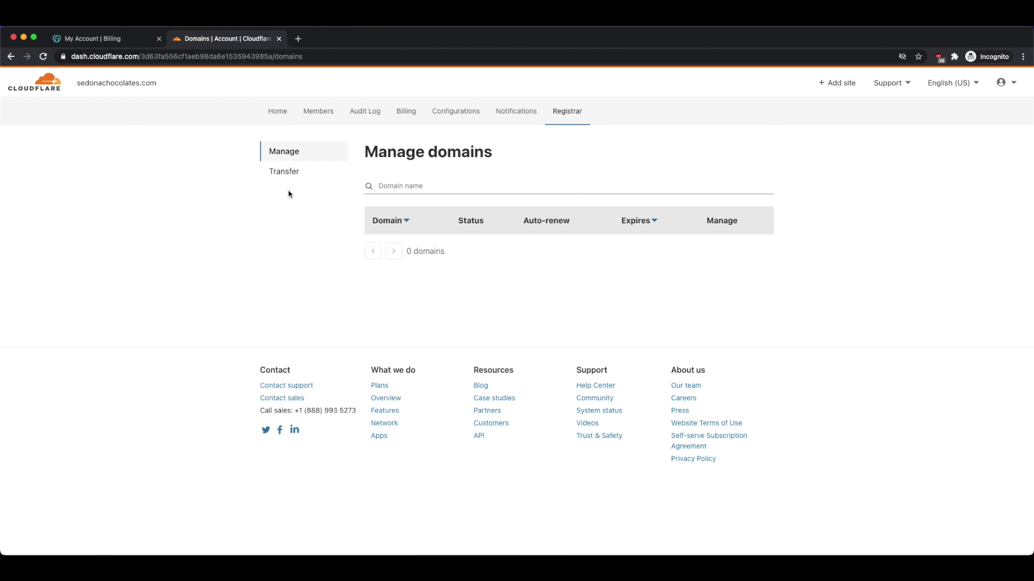
pyautogui.click(290, 173)
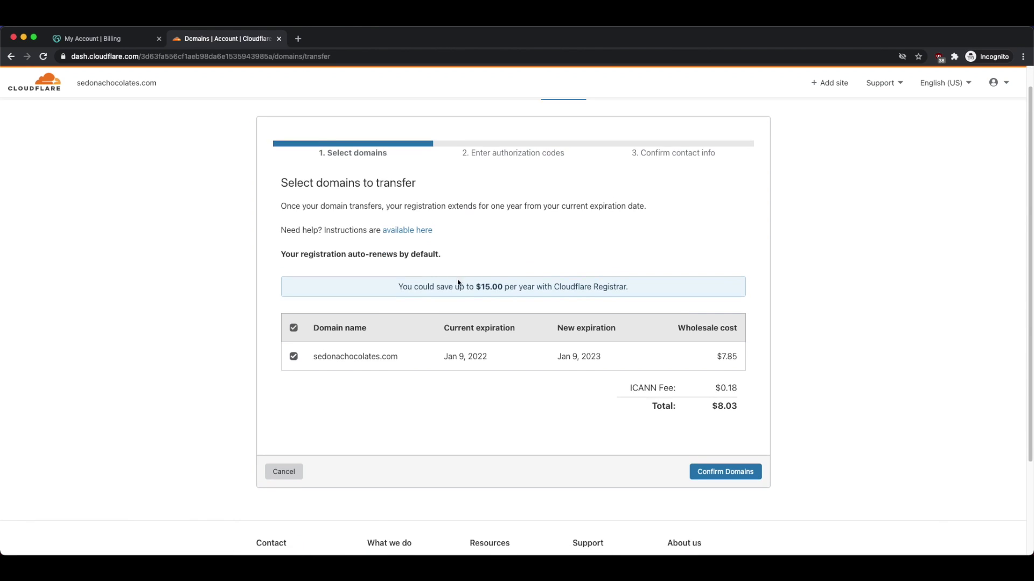
pyautogui.scroll(-1, 458, 283)
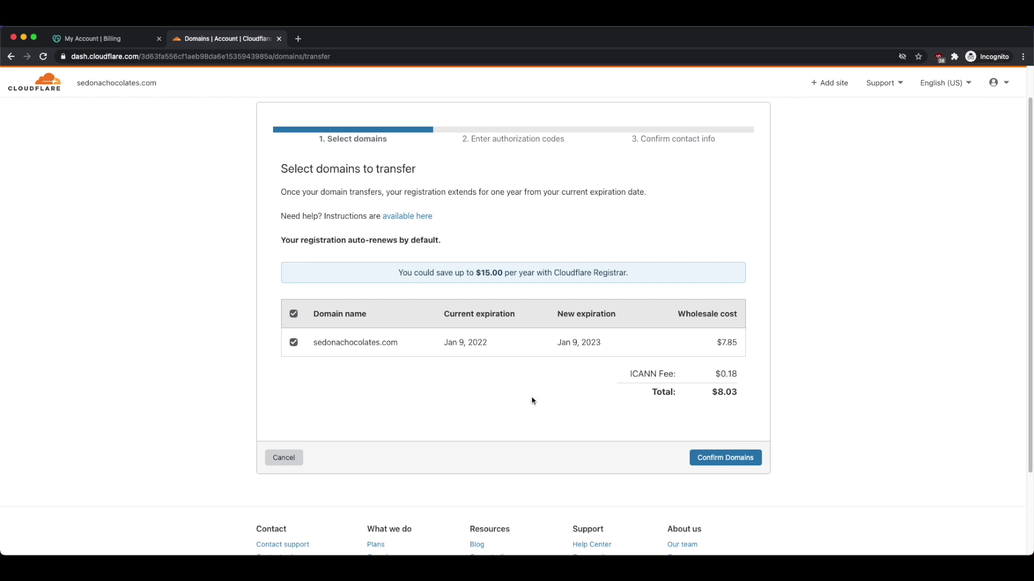
pyautogui.click(727, 460)
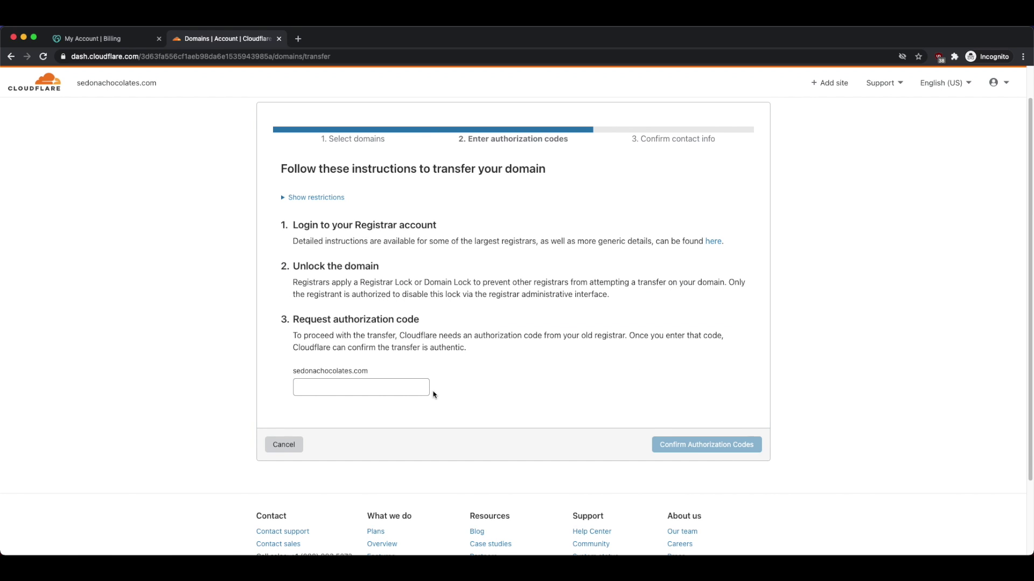
pyautogui.click(340, 388)
pyautogui.click(124, 43)
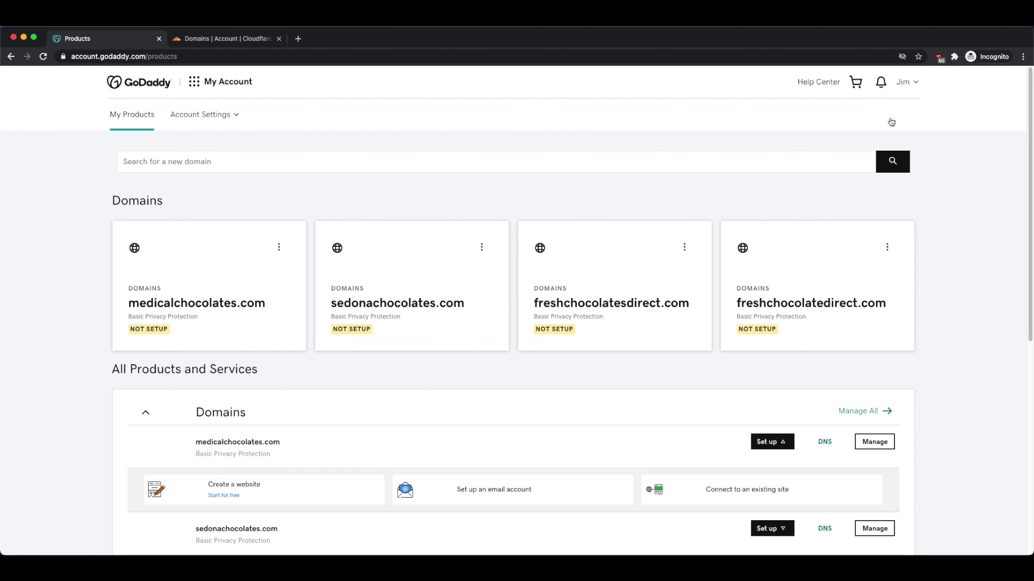
# - Start transferring sedonachocolates.com away from GoDaddy and proceed past the transfer checklist
pyautogui.click(915, 83)
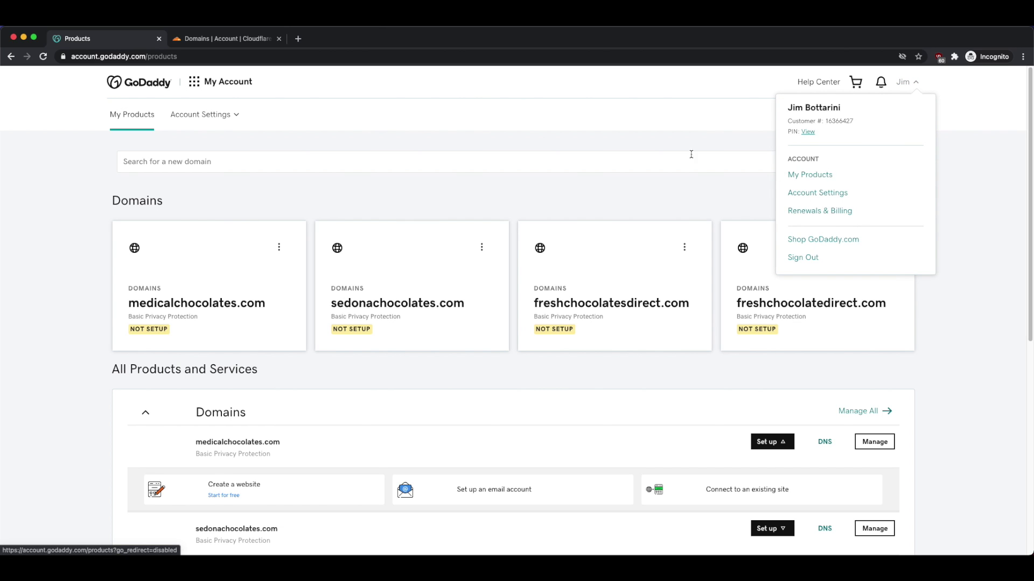
pyautogui.click(463, 127)
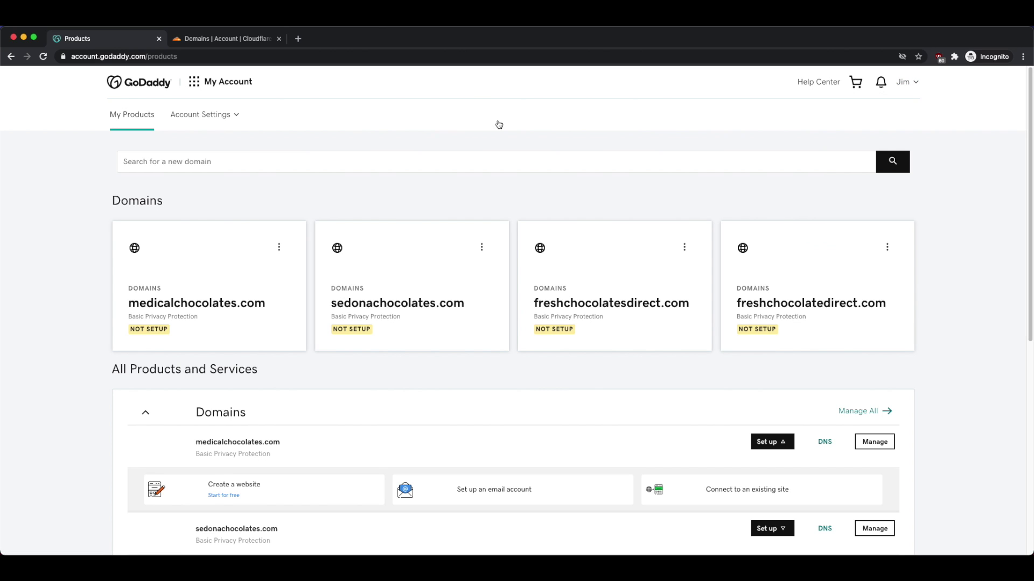
pyautogui.click(411, 263)
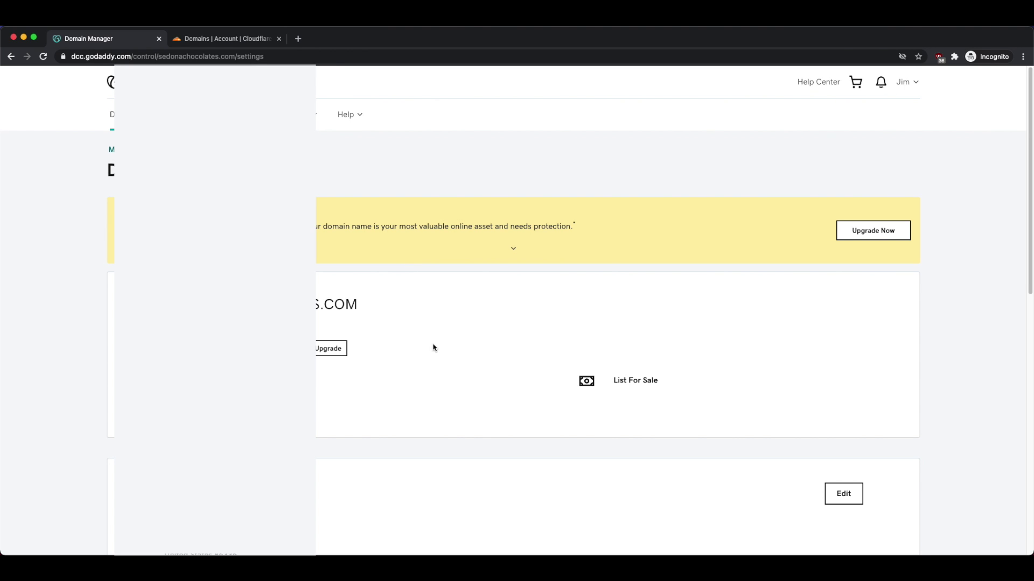
pyautogui.scroll(-10, 434, 348)
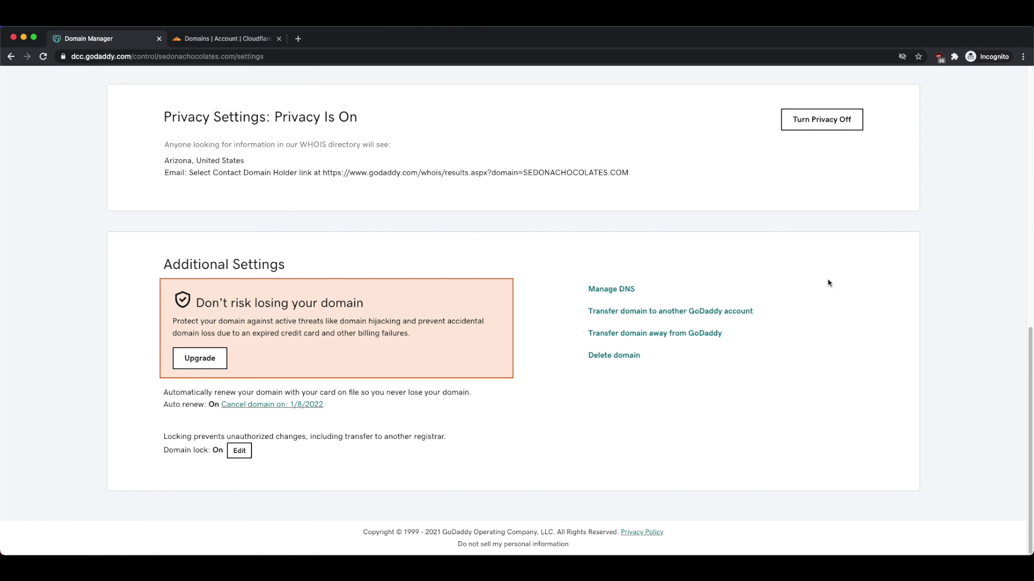
pyautogui.click(630, 339)
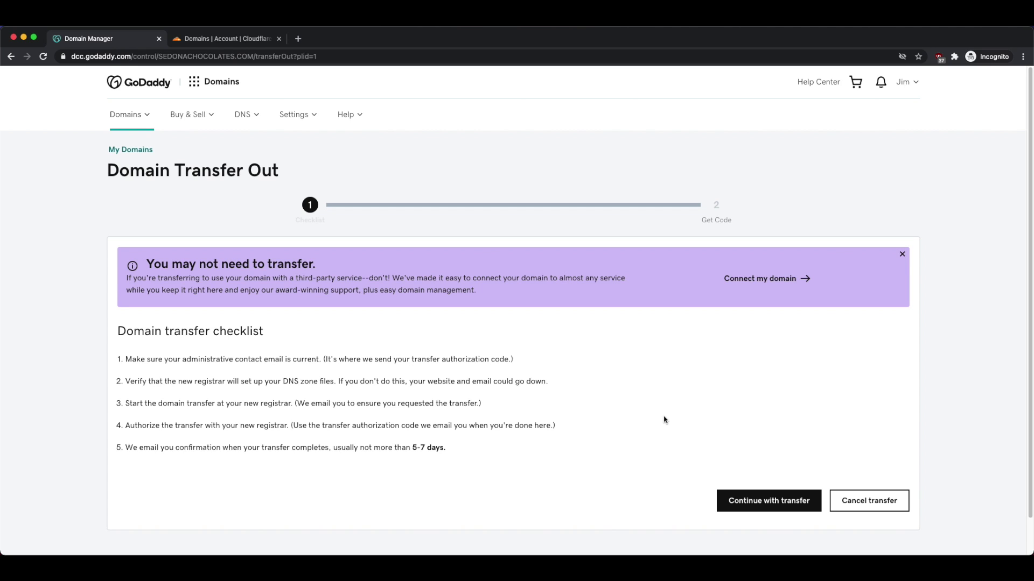
pyautogui.click(771, 507)
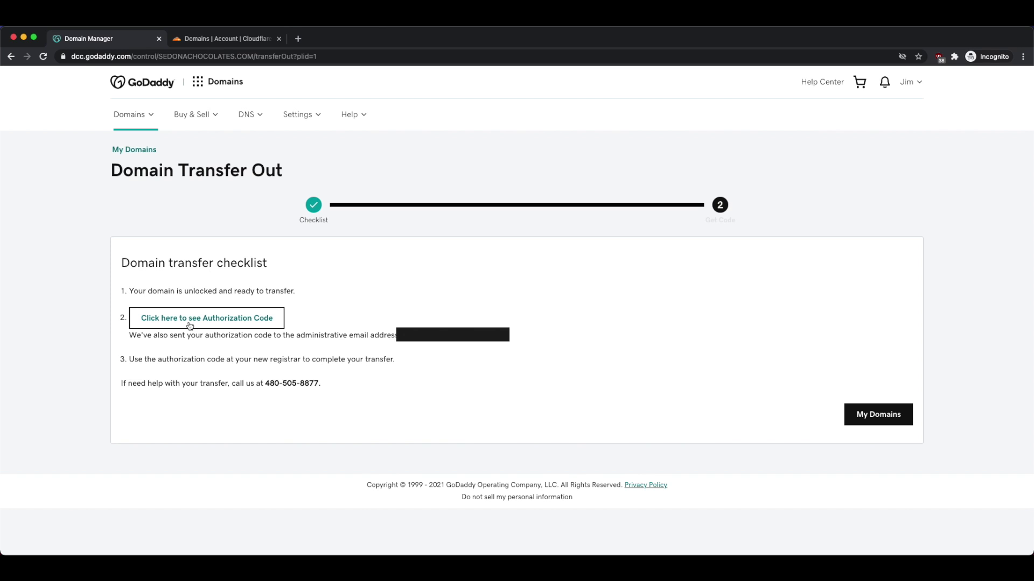
# - Reveal the authorization code for sedonachocolates.com and copy it to the clipboard
pyautogui.click(277, 322)
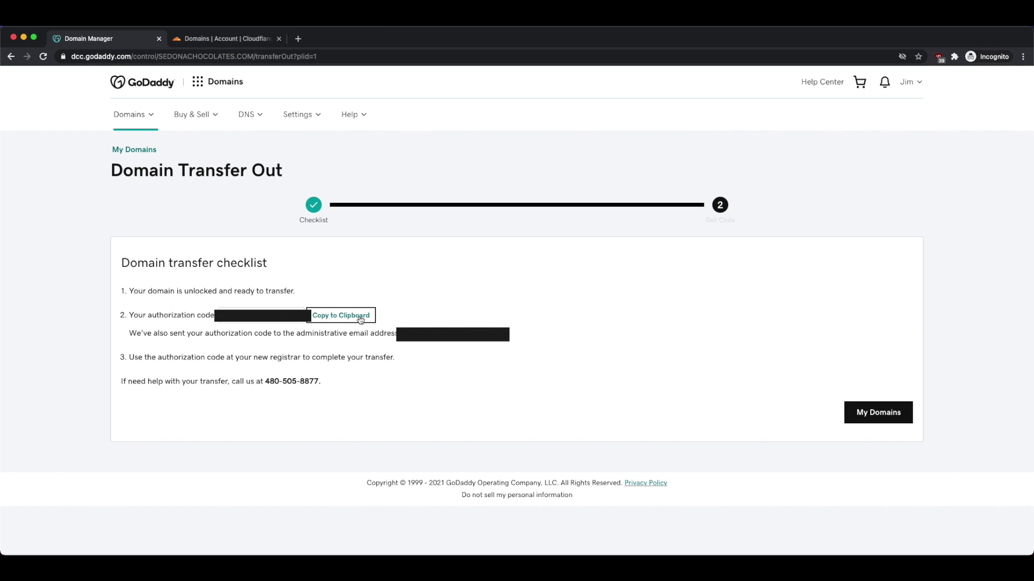
pyautogui.click(360, 320)
# - Paste the copied authorization code into Cloudflare's sedonachocolates.com field and confirm it
pyautogui.click(215, 43)
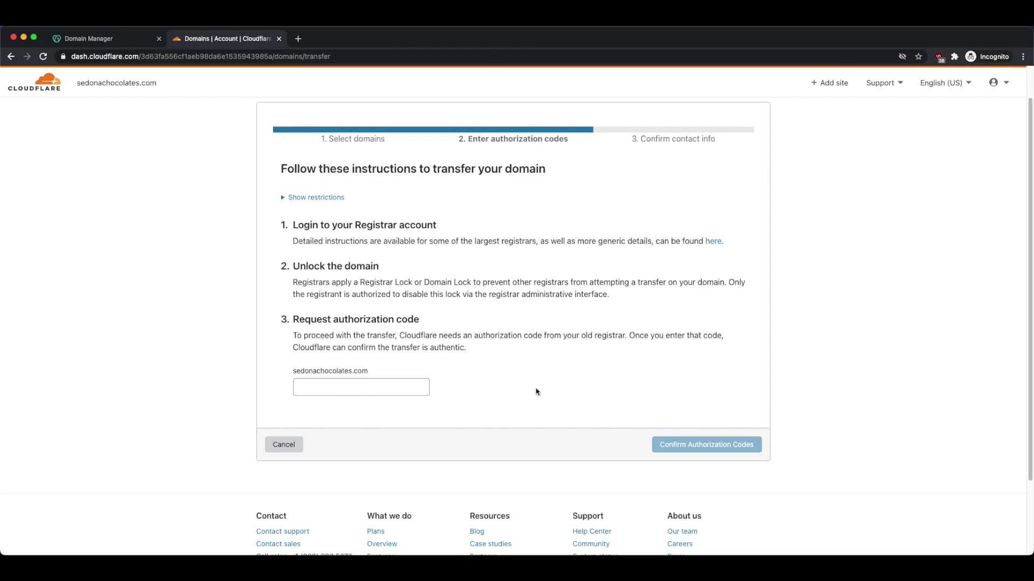
pyautogui.click(356, 390)
pyautogui.press('super+v')
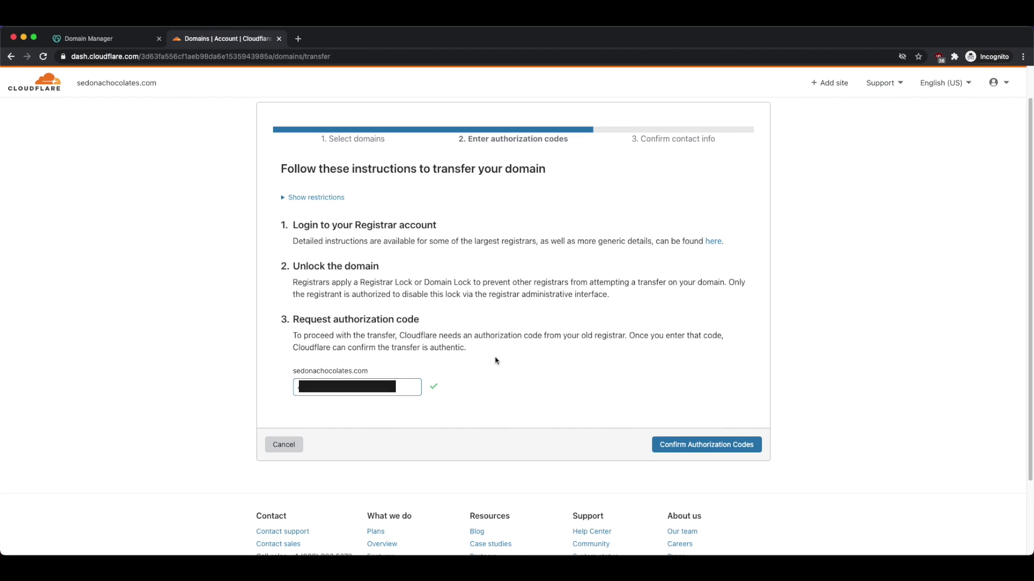
pyautogui.click(713, 454)
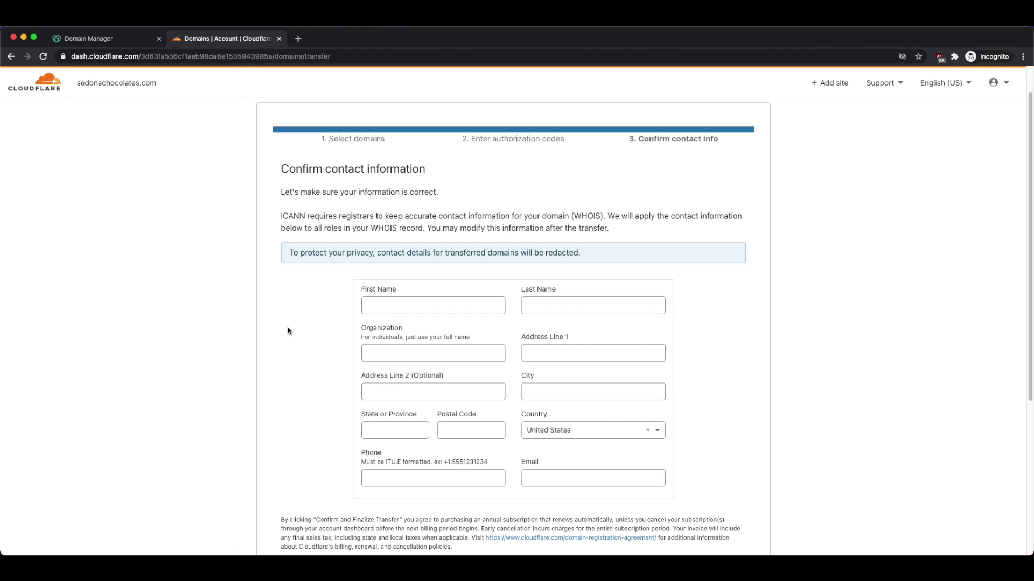
pyautogui.click(444, 301)
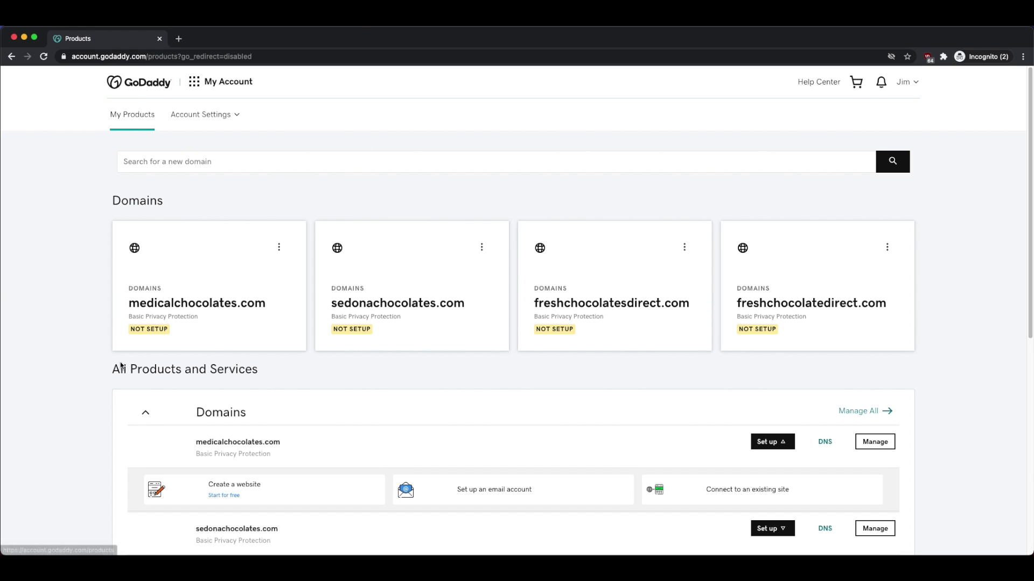
# - Open GoDaddy's full domain list and view sedonachocolates.com's pending transfer-out details
pyautogui.click(874, 412)
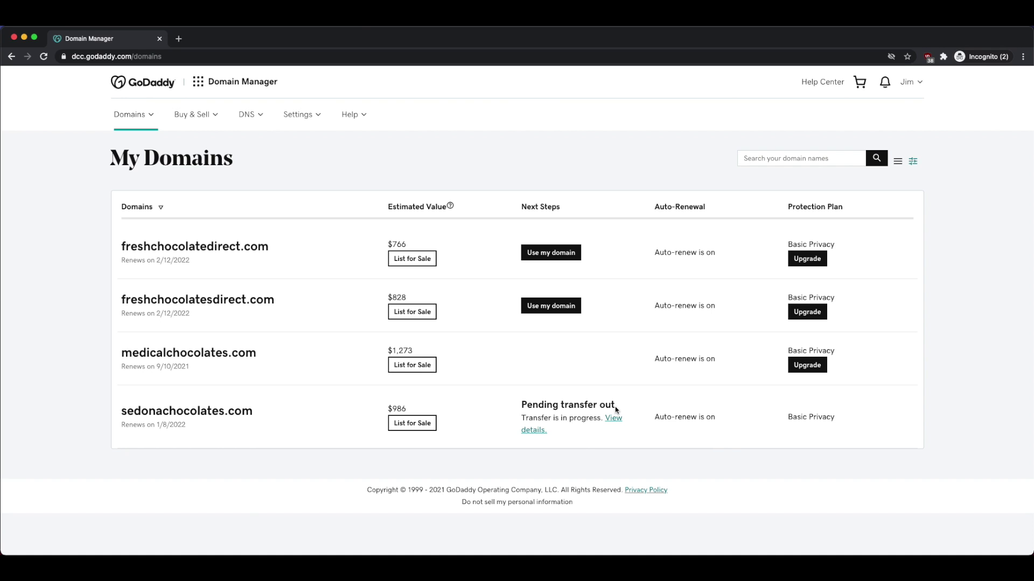
pyautogui.click(536, 430)
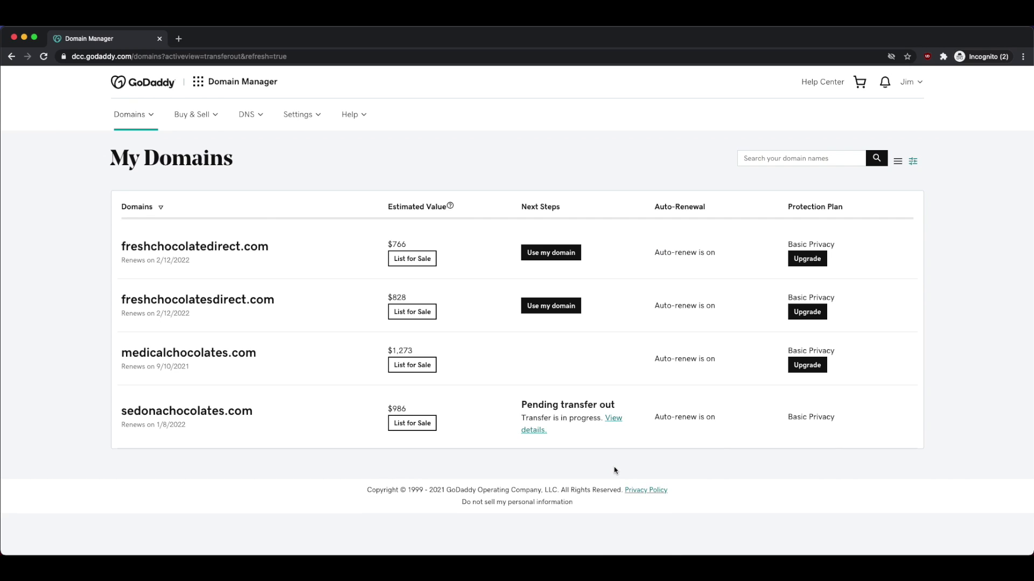
pyautogui.click(535, 432)
pyautogui.click(152, 117)
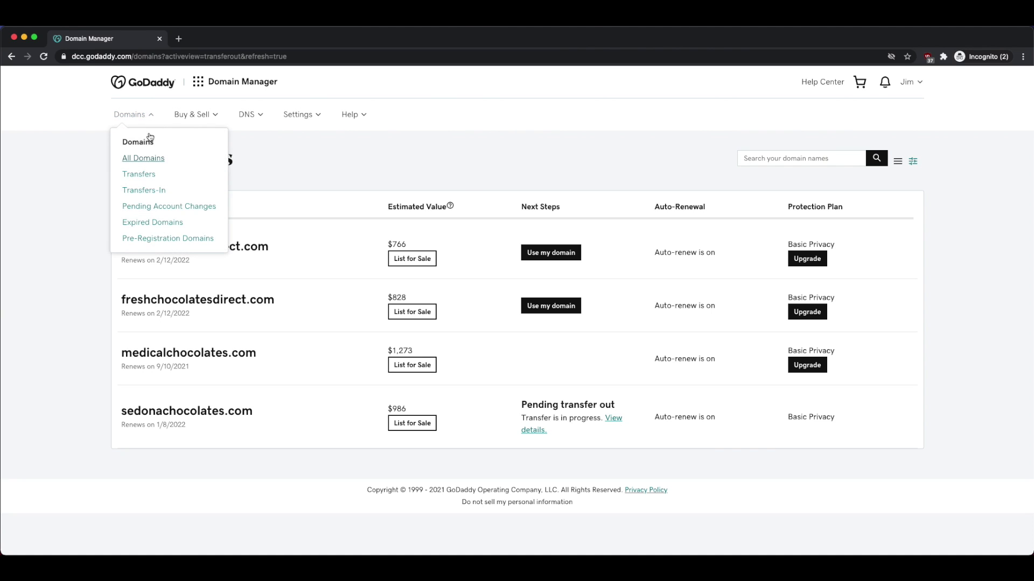
# - Accept the outgoing transfer of SEDONACHOCOLATES.COM from the All Transfers Out list
pyautogui.click(142, 178)
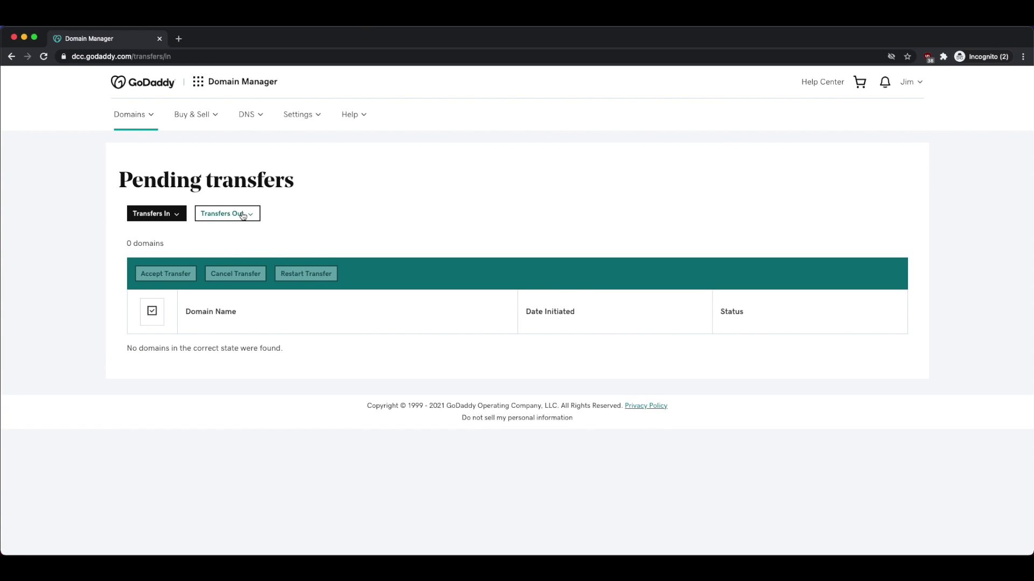
pyautogui.click(240, 213)
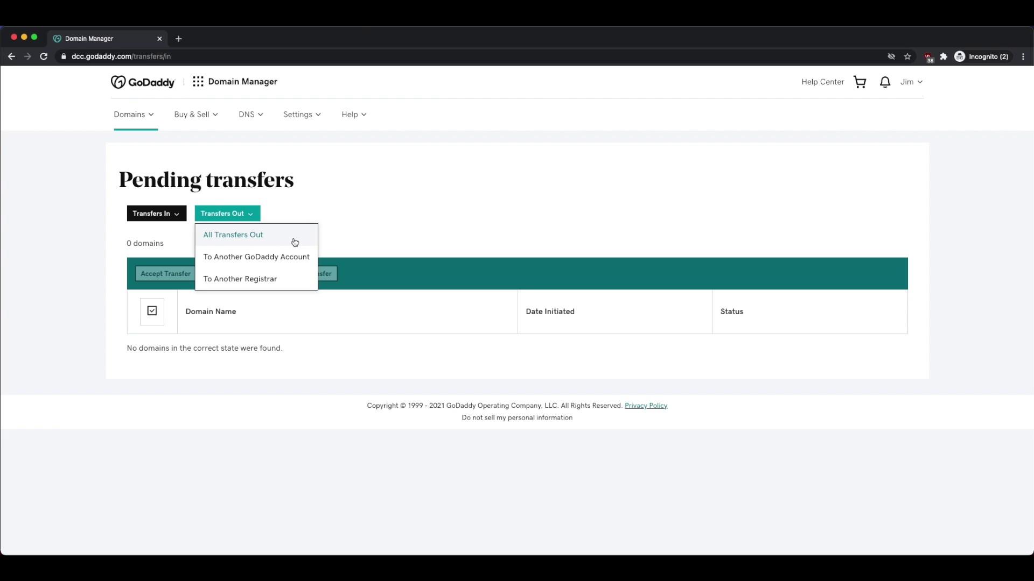
pyautogui.click(295, 237)
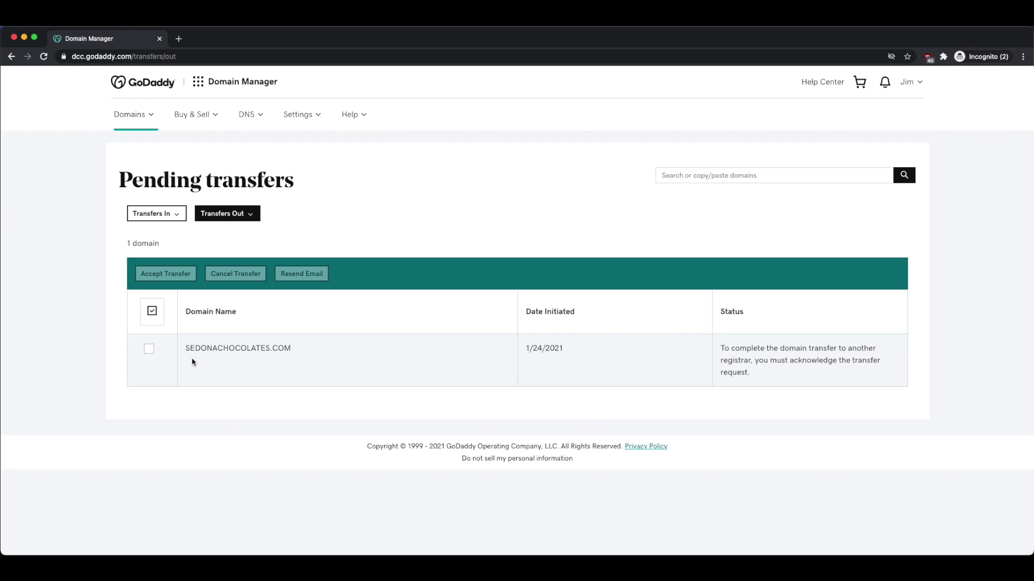
pyautogui.click(149, 350)
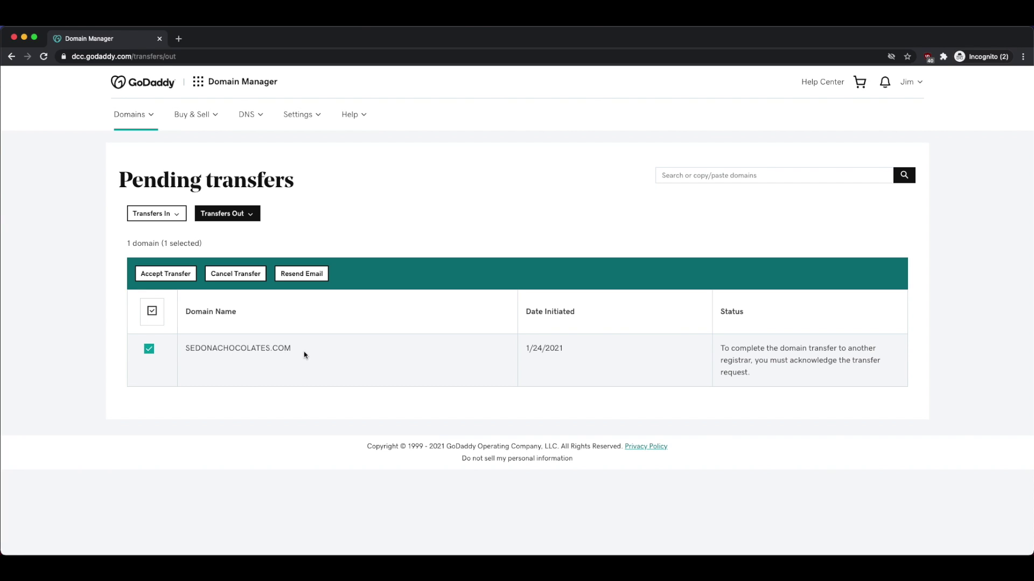
pyautogui.click(157, 277)
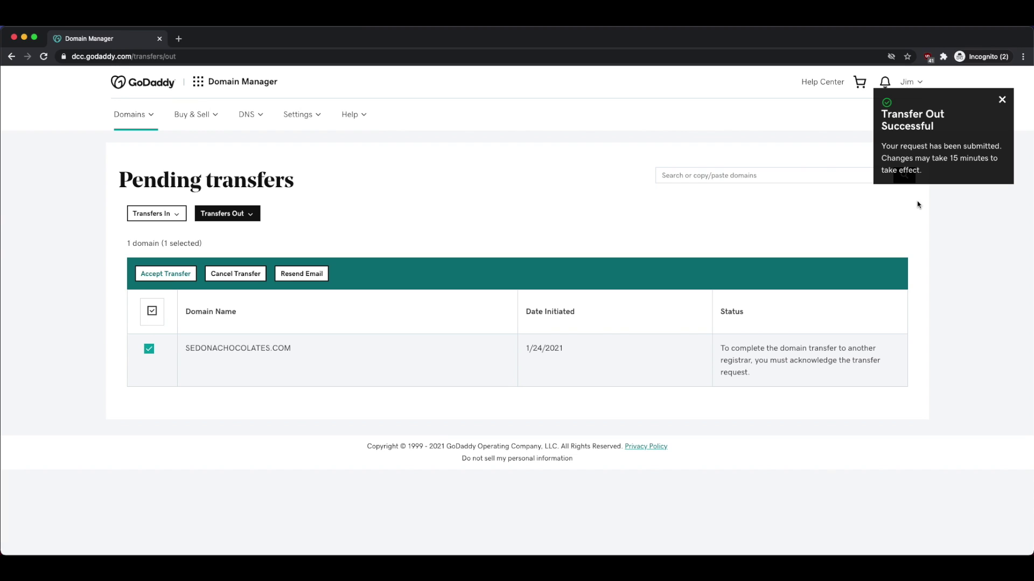
pyautogui.moveTo(935, 169); pyautogui.dragTo(874, 135)
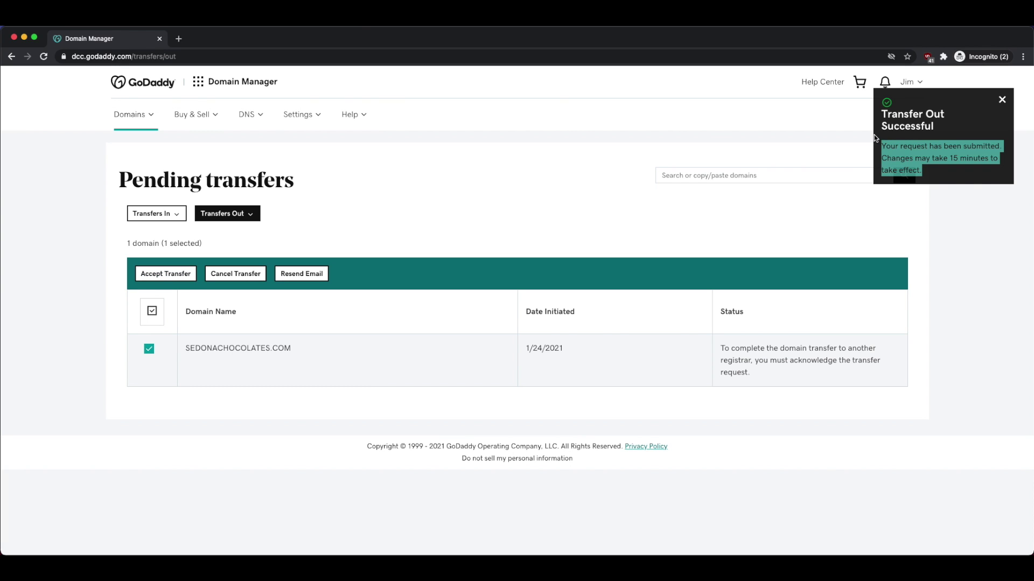
pyautogui.click(483, 173)
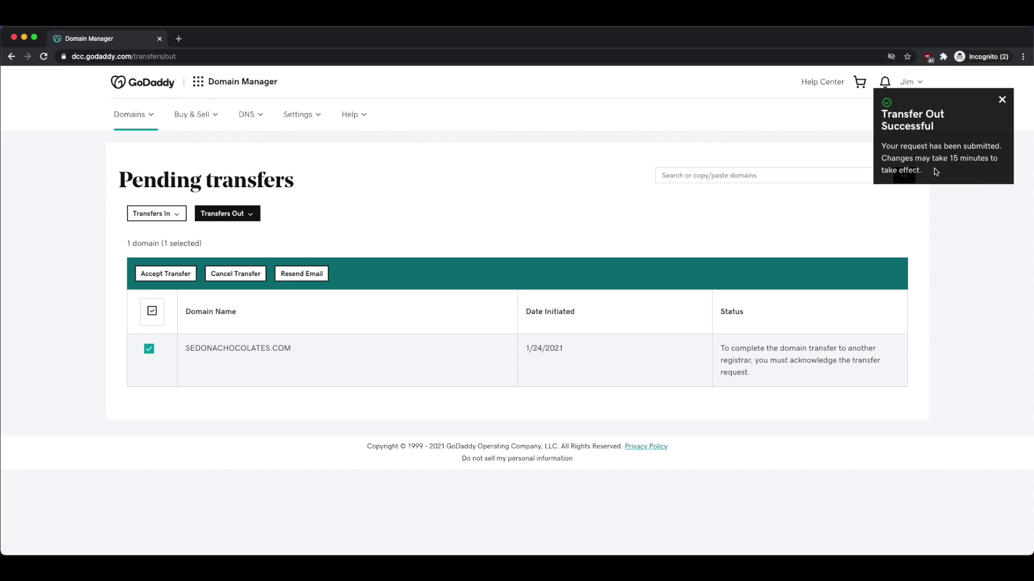